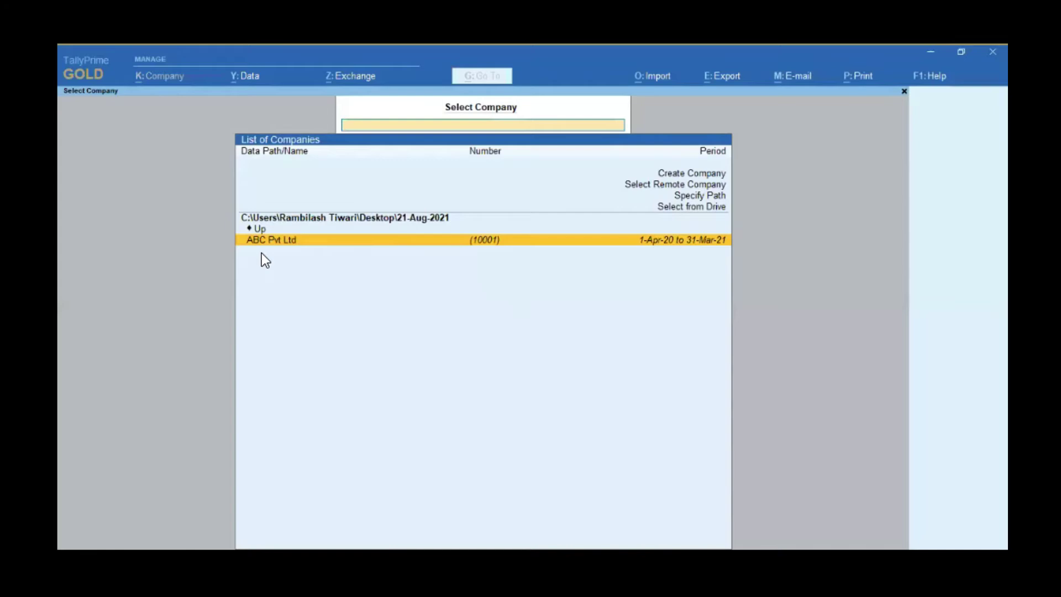
Step: Open ABC Pvt Ltd and log in with the company's username and password
key(Return)
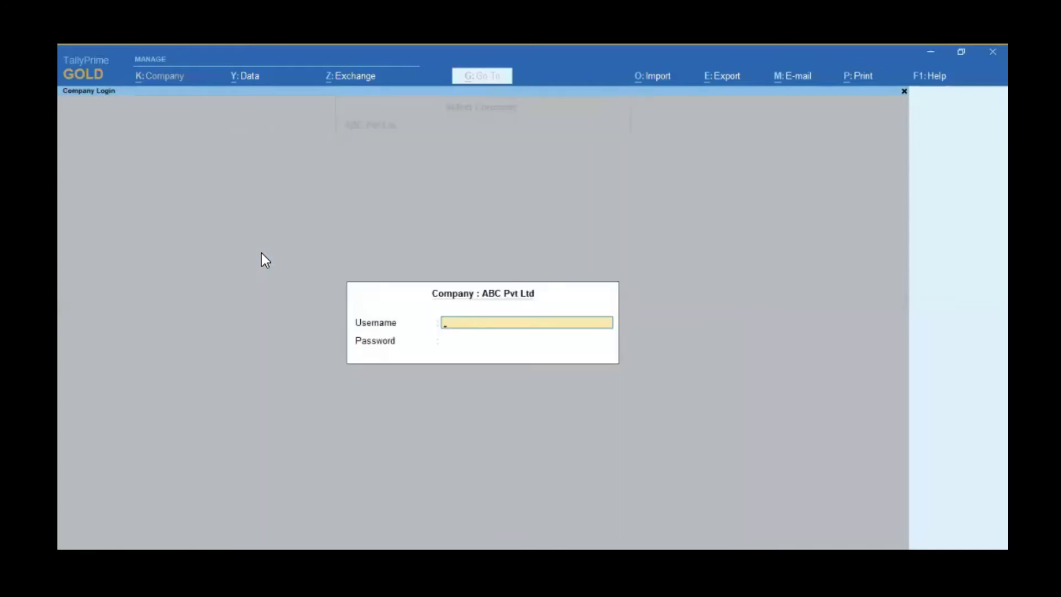
text(admin)
key(Return)
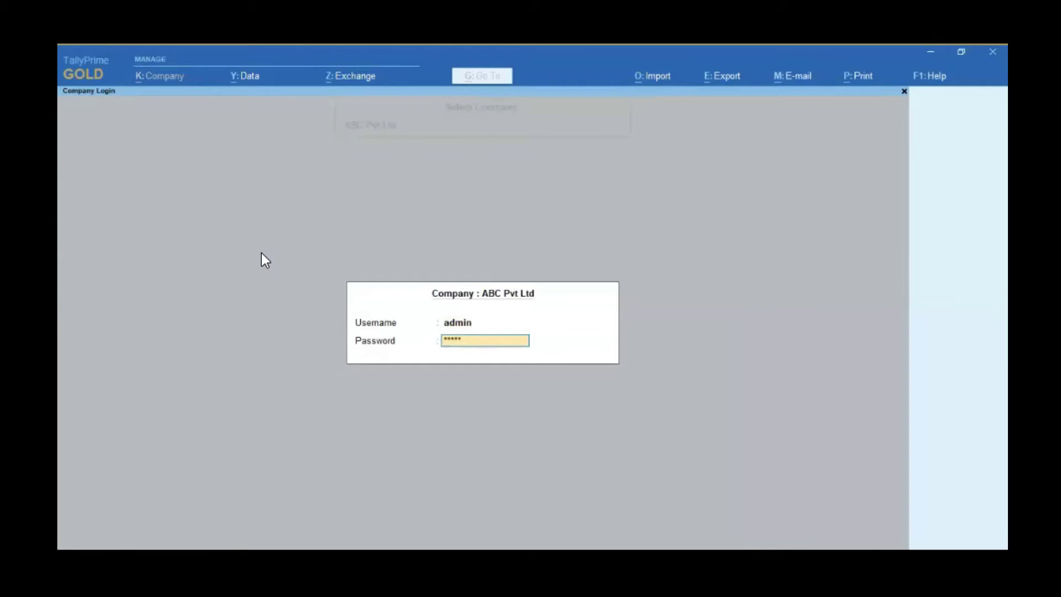
key(Return)
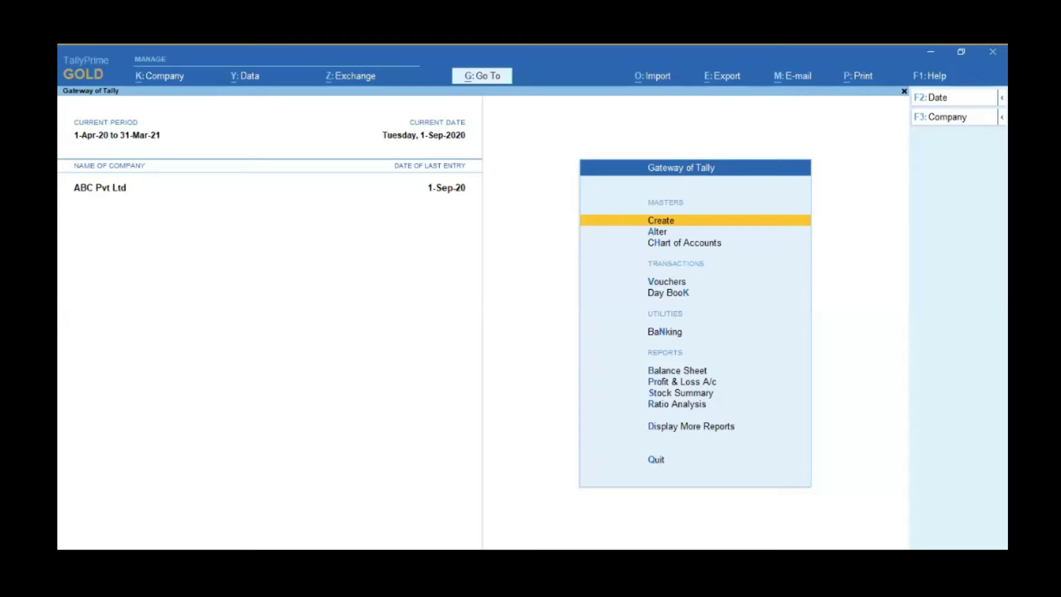
Step: From Help, go to TDLs & AddOns and open Manage Local TDLs
key(F1)
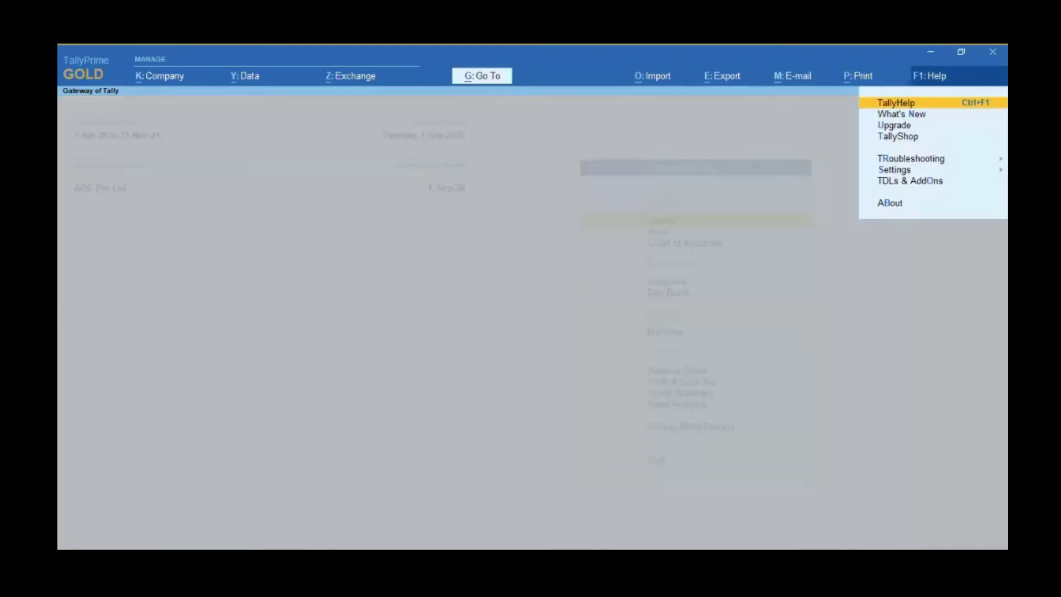
key(o)
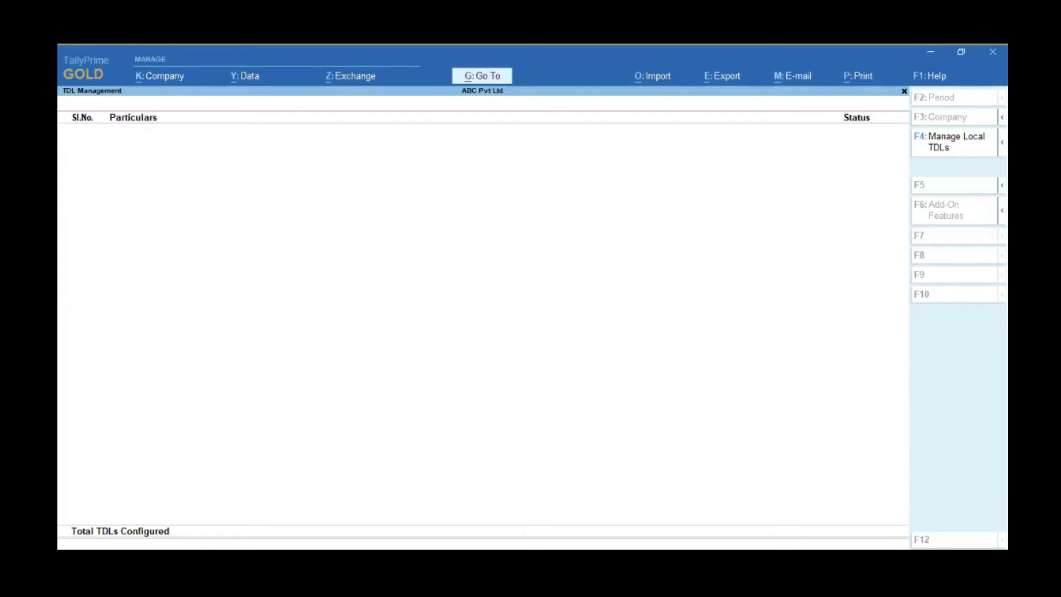
key(F4)
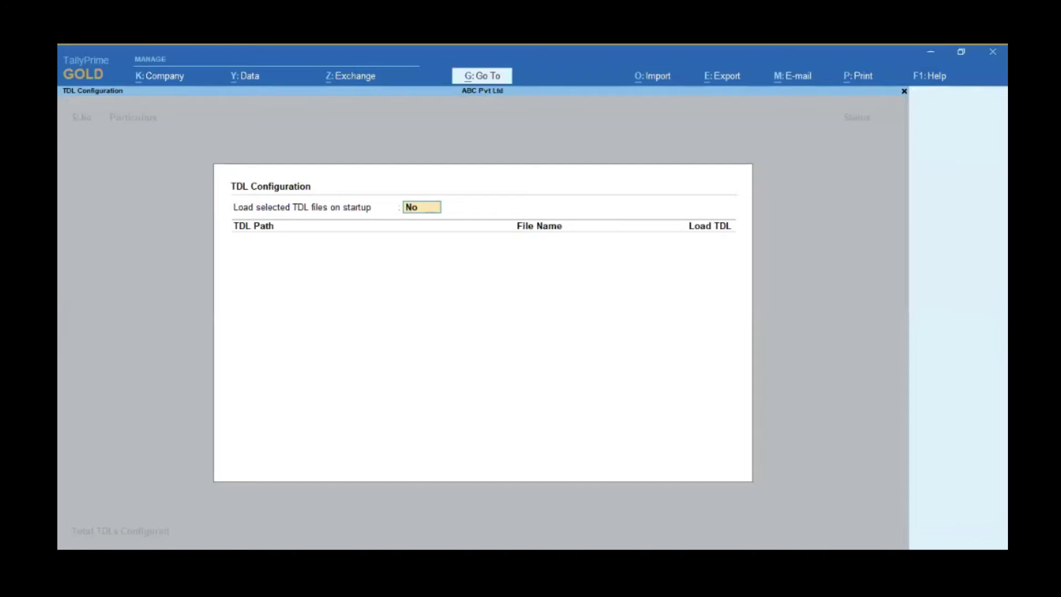
Step: Load TDLs on startup and add Ledger Multi Address Book (2).tcp from the pasted folder path
text(y)
key(Return)
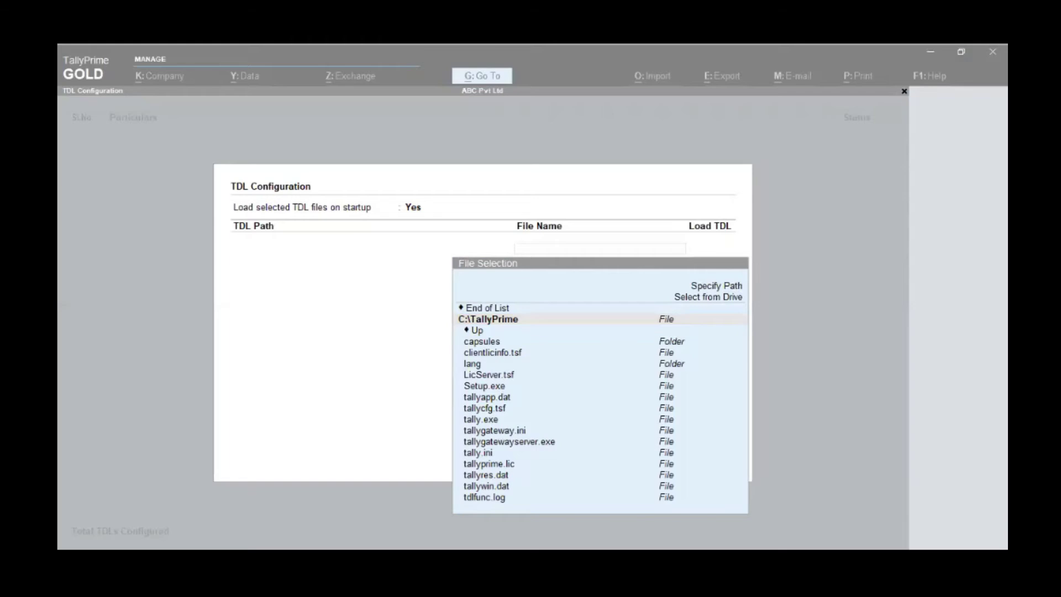
click(539, 230)
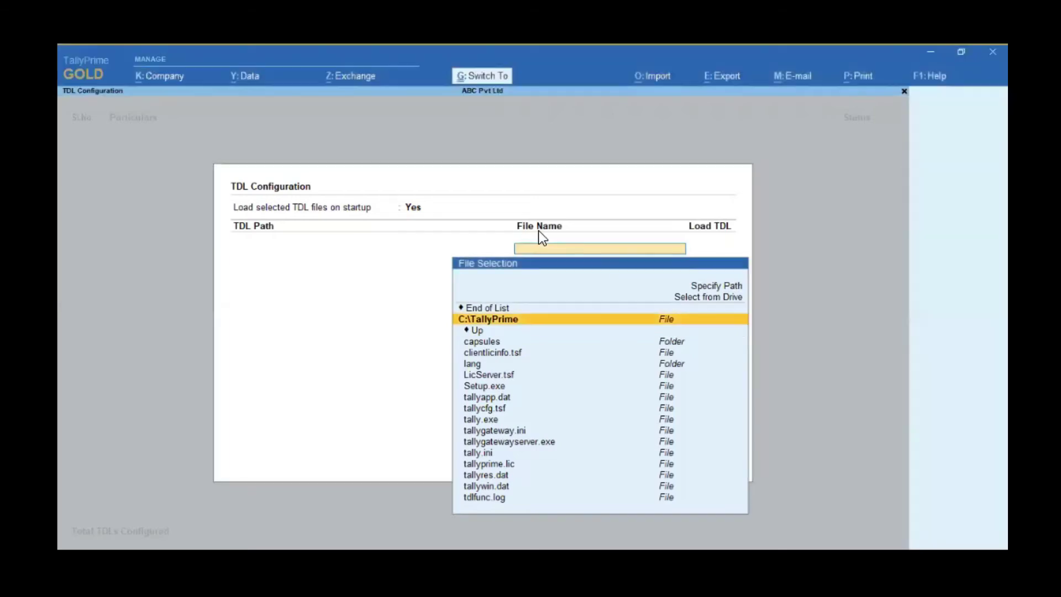
text(C:\Users\Rambilash Tiwari\Desktop\21-Aug-2021)
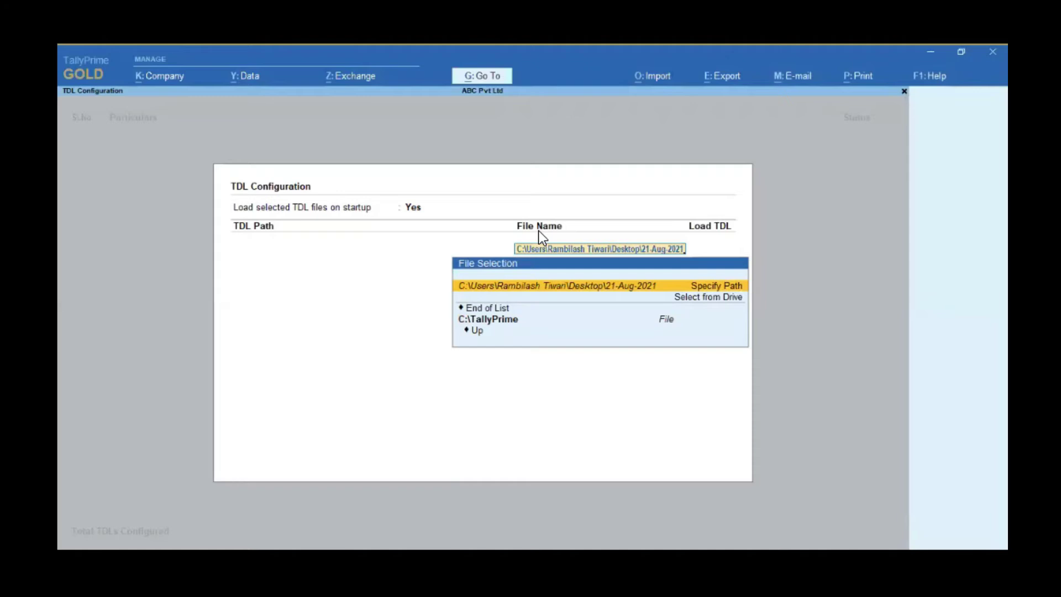
key(Return)
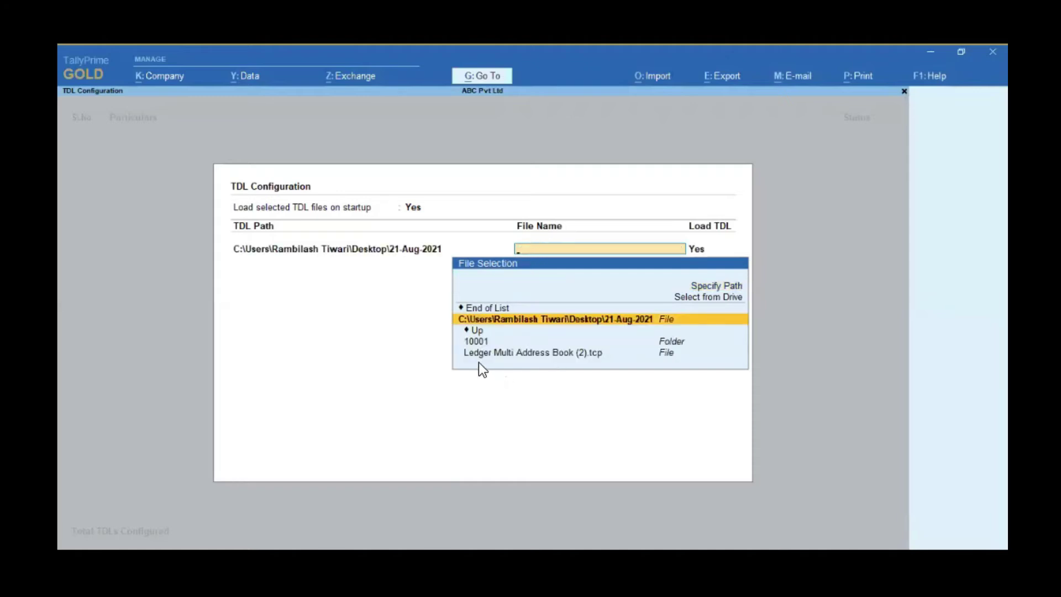
click(577, 355)
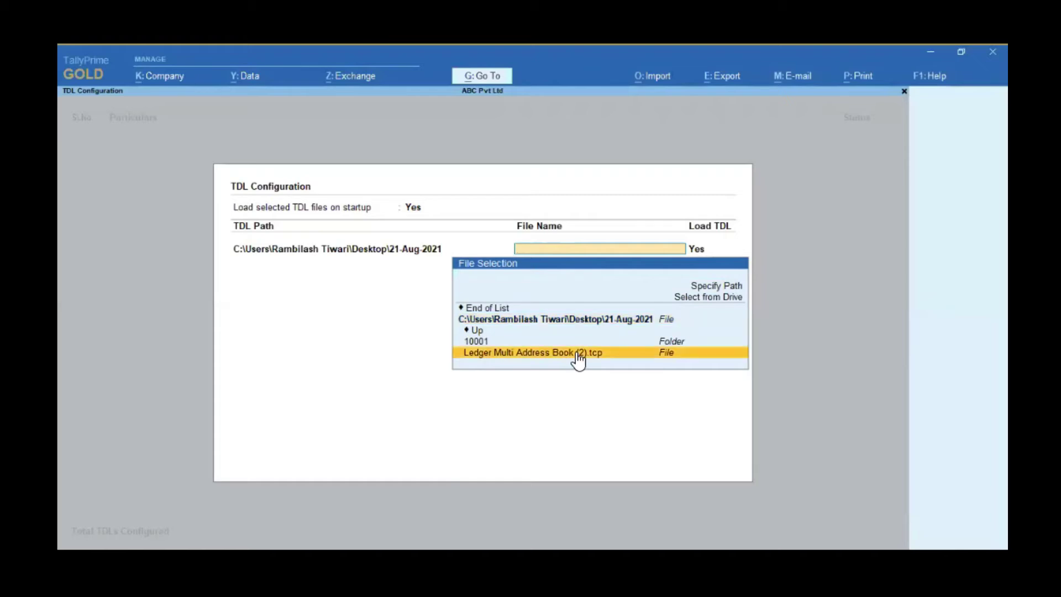
click(576, 352)
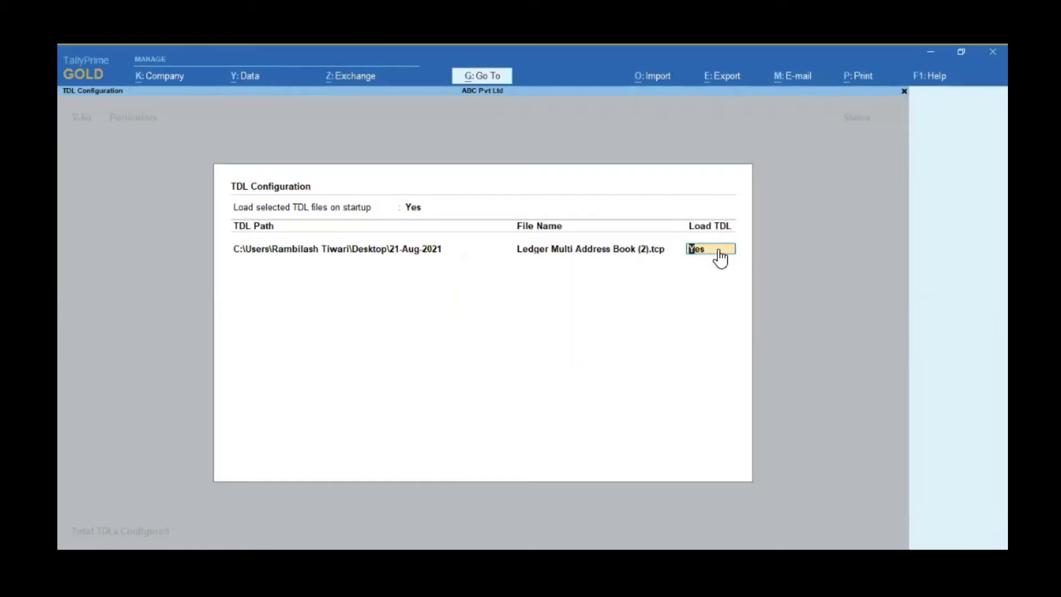
key(Return)
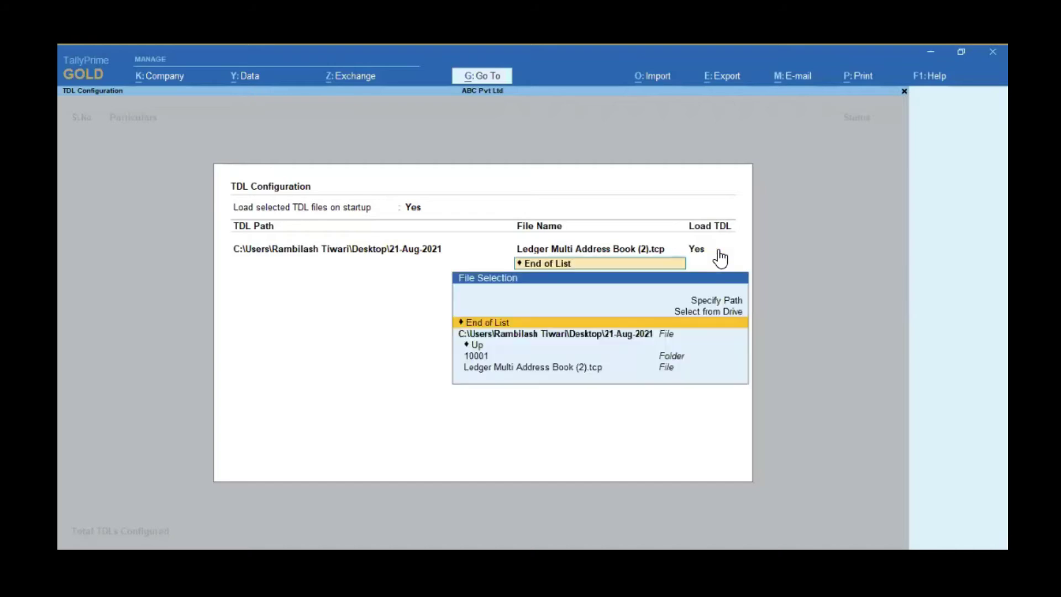
key(Return)
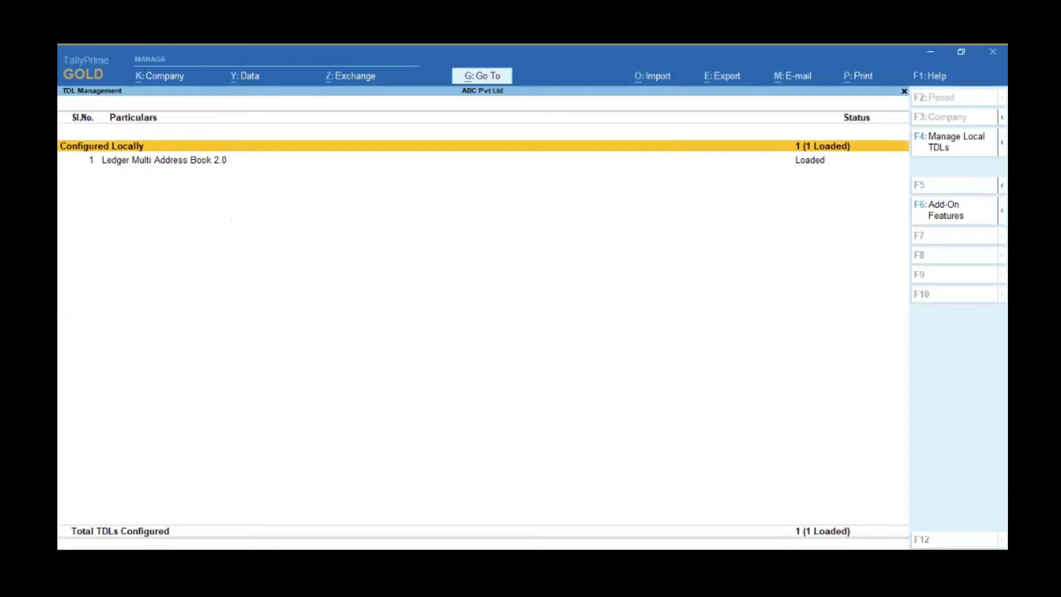
Step: Set Enable Ledger Multi Address Book to Yes under Add-On Features and return to the Gateway
key(F6)
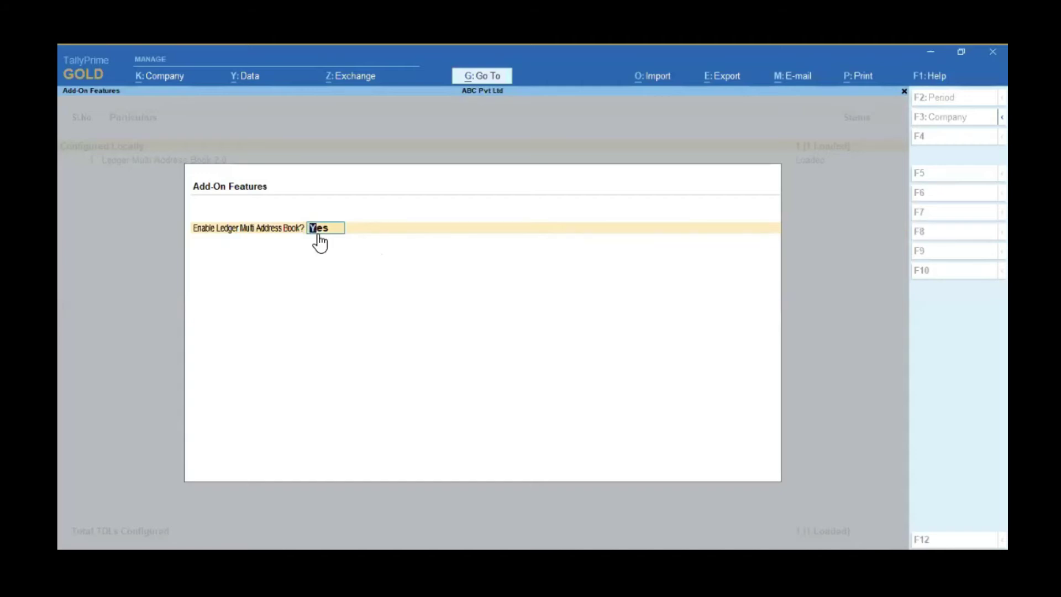
key(Return)
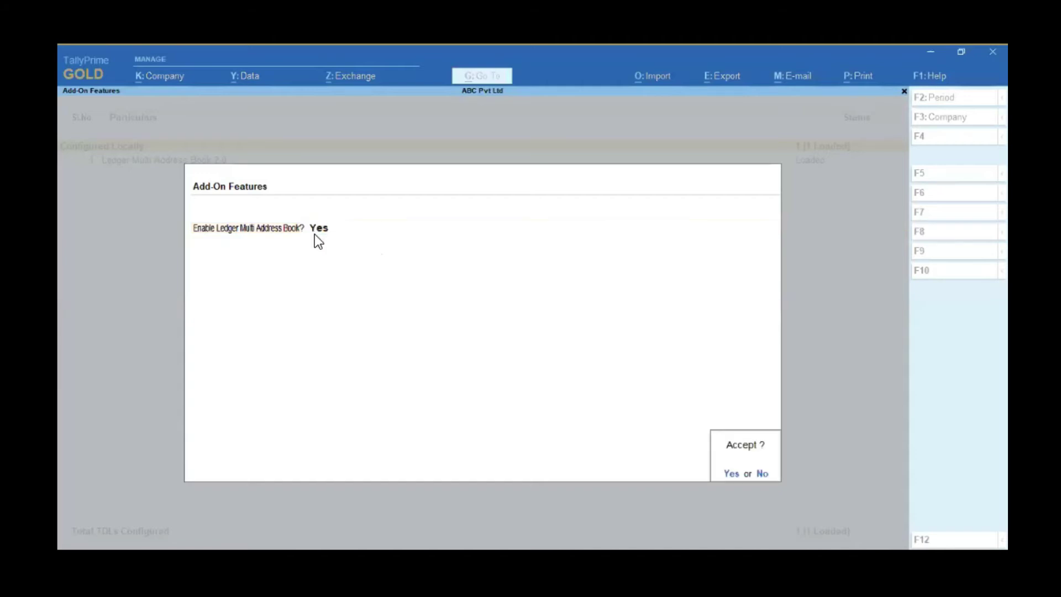
key(Return)
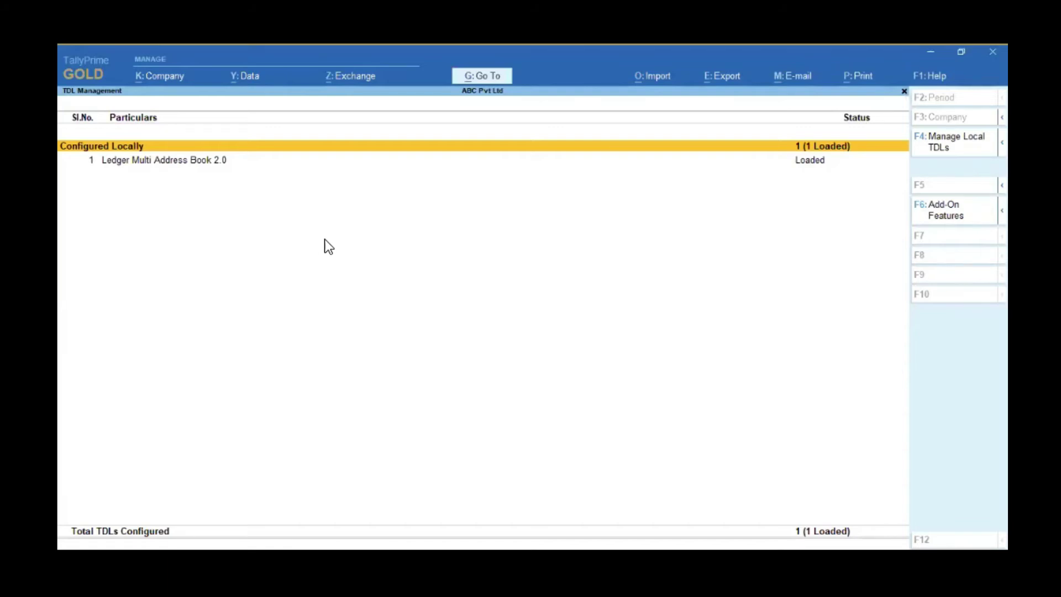
key(Escape)
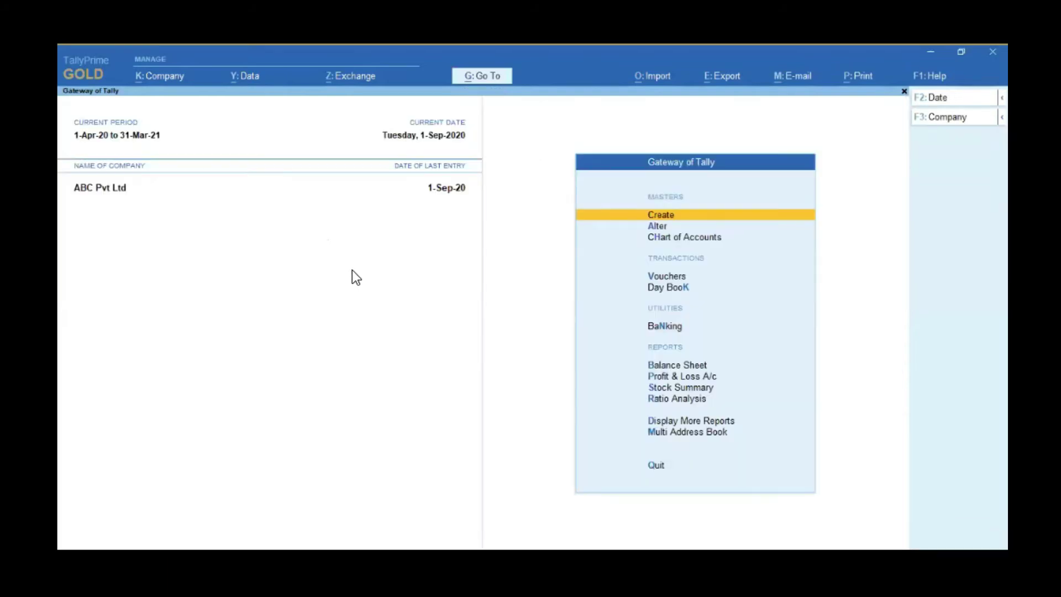
Step: In Company Features, keep Enable multiple addresses at Yes to show the Address Types
click(161, 80)
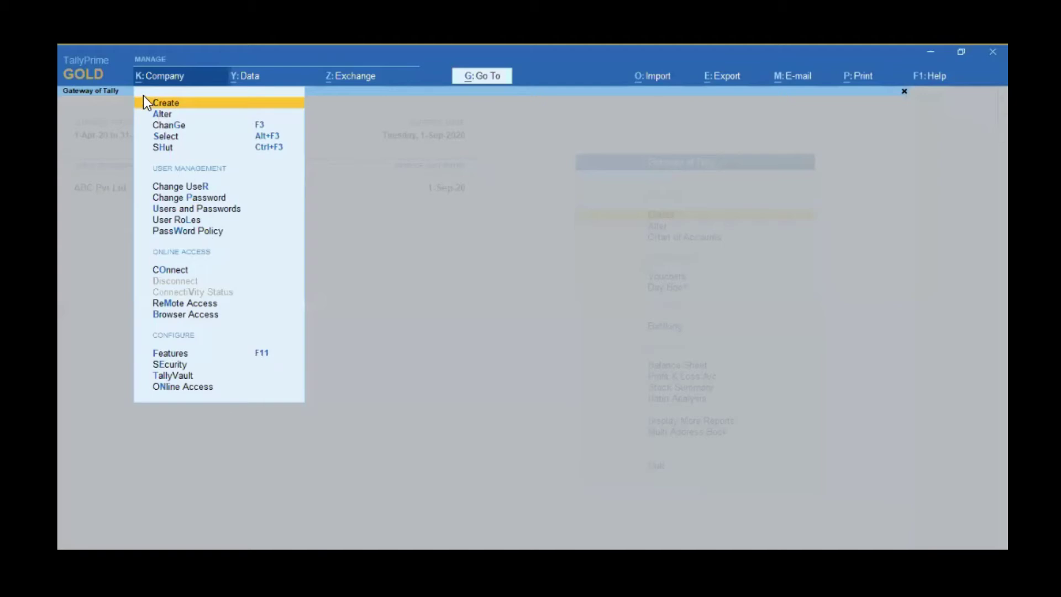
click(182, 355)
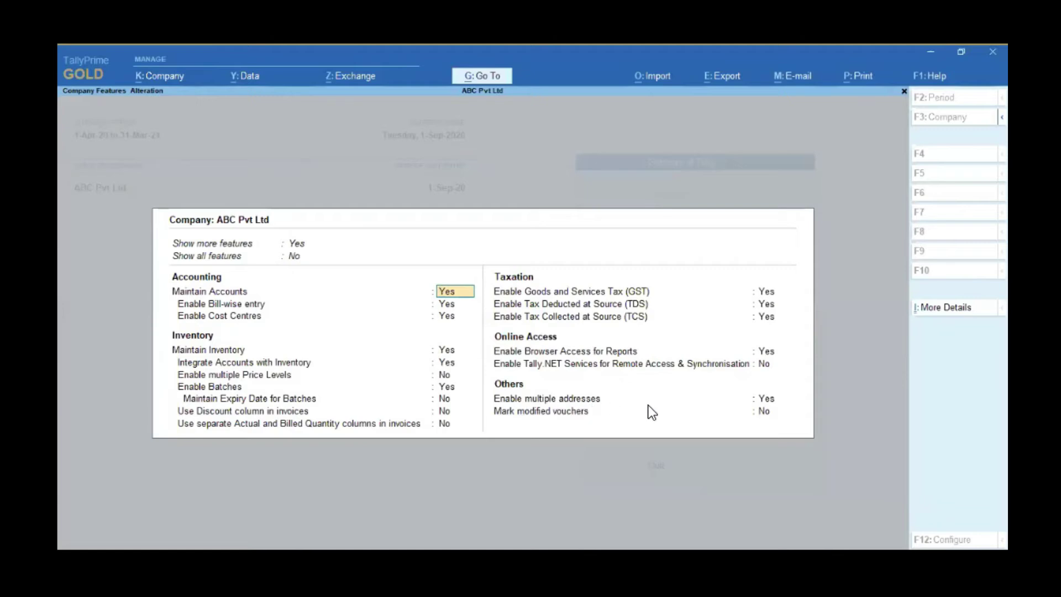
click(769, 400)
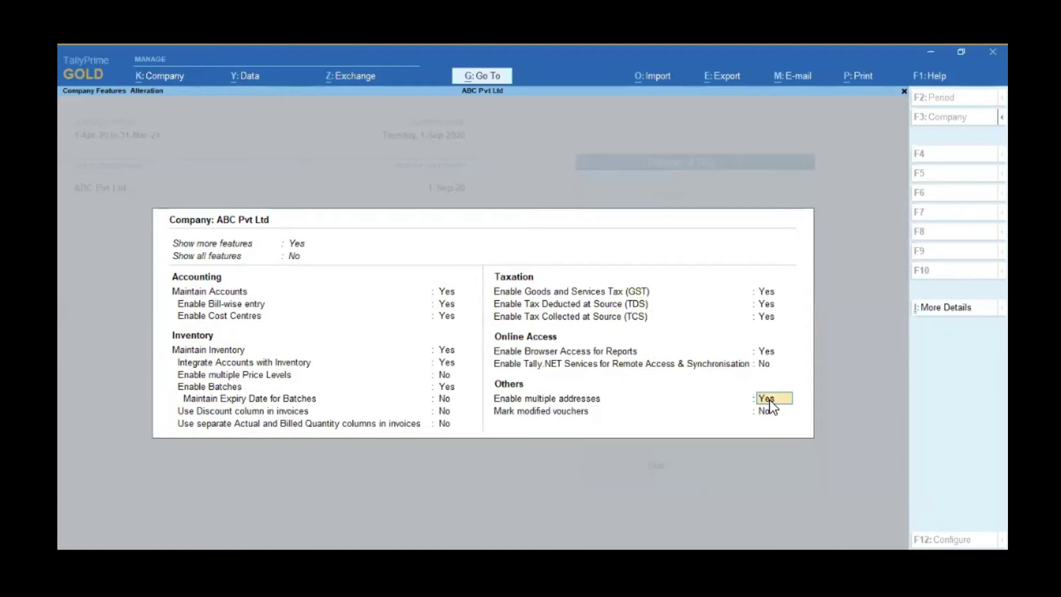
key(Return)
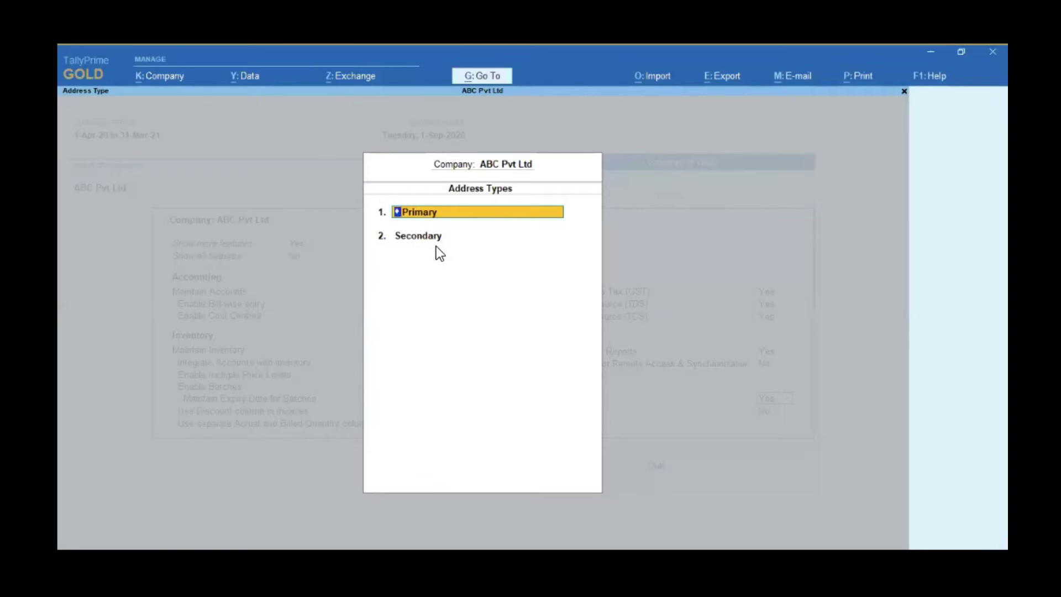
Step: Go through the Primary address mailing details (Mumbai, 400601)
key(Return)
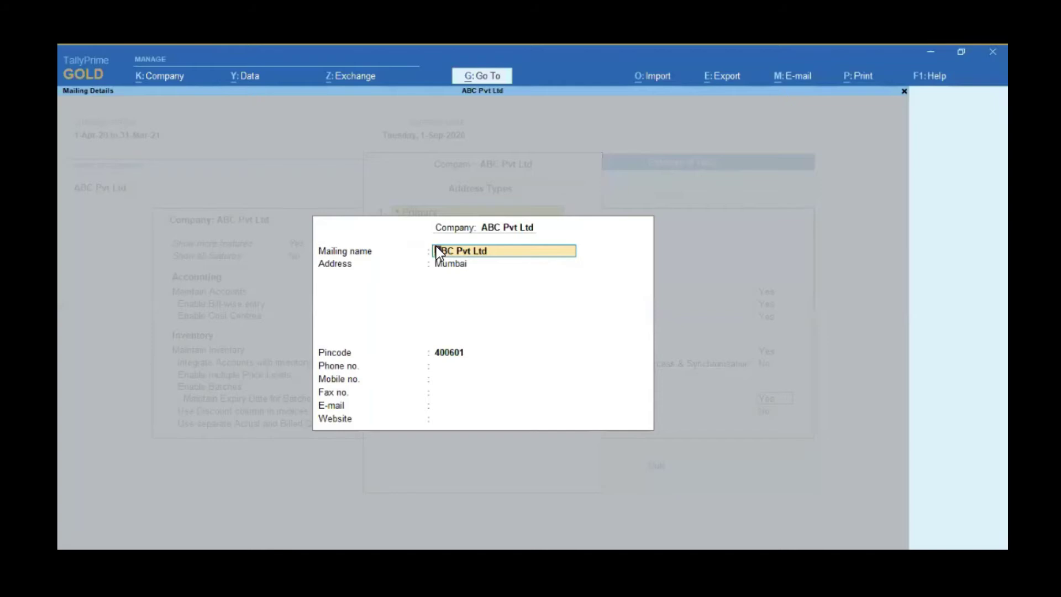
key(Return)
key(Return)
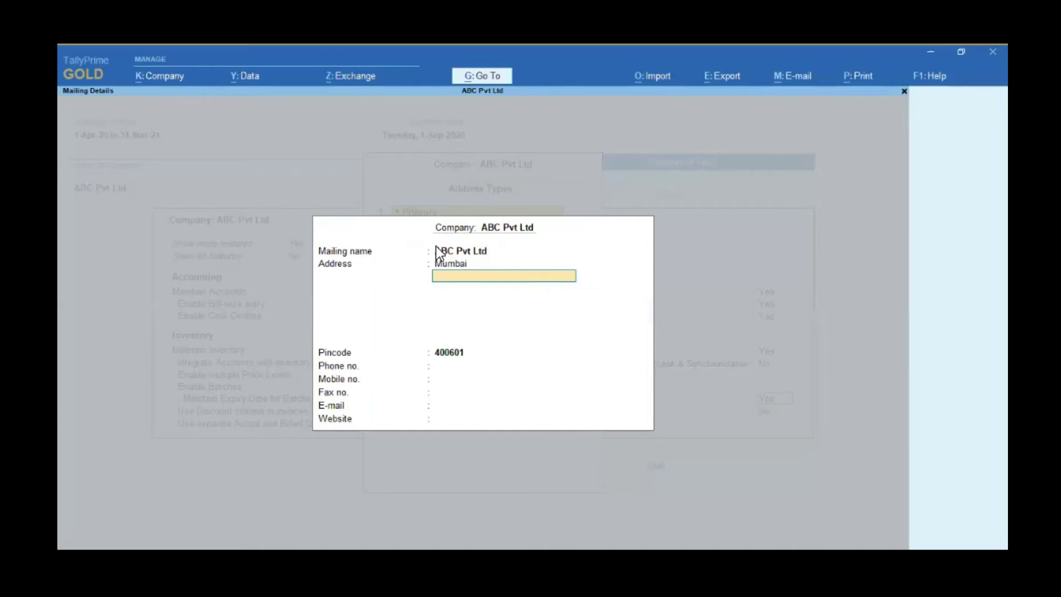
key(Return)
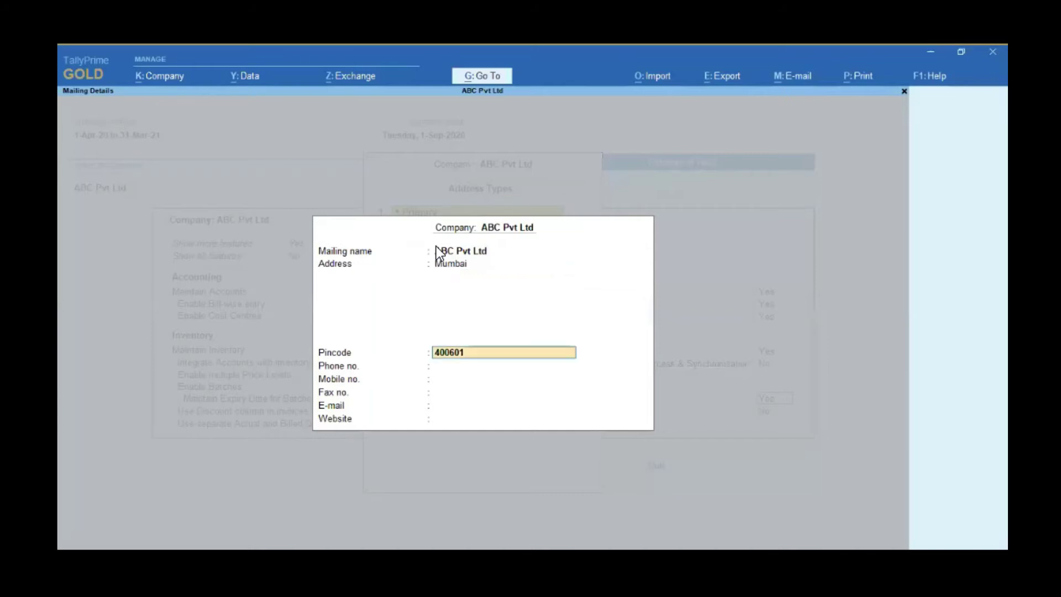
key(Return)
key(Return)
key(Return)
key(Return)
key(Return)
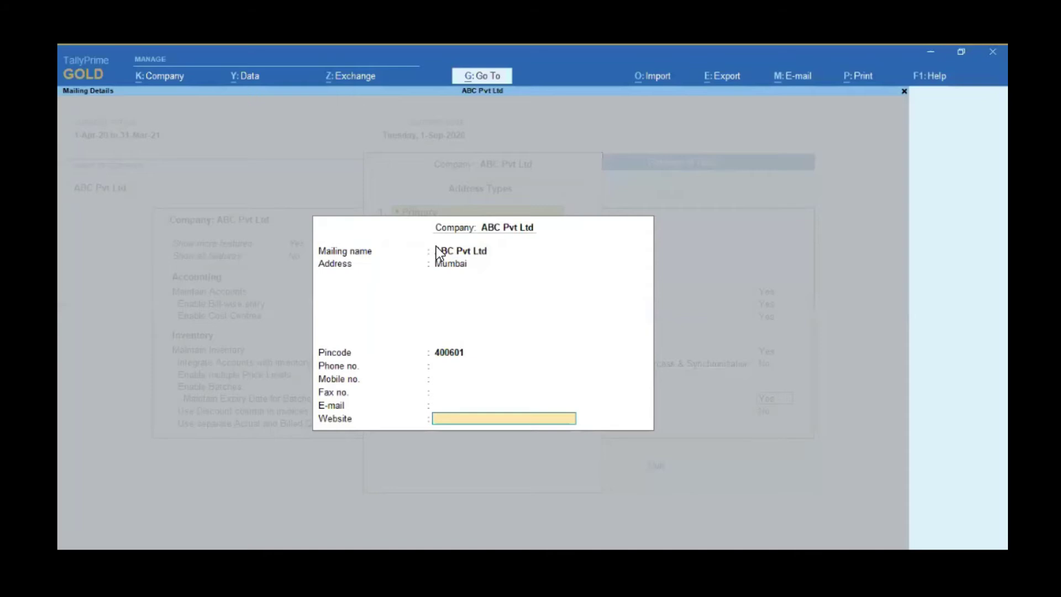
key(Return)
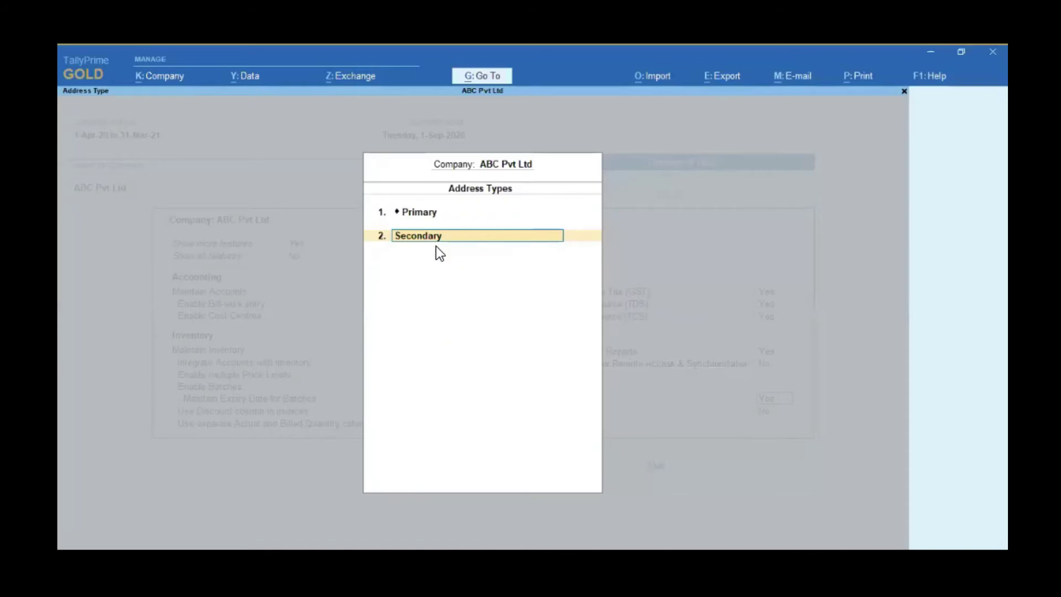
Step: Fill in the Secondary address mailing details and accept the Company Features screen
key(Return)
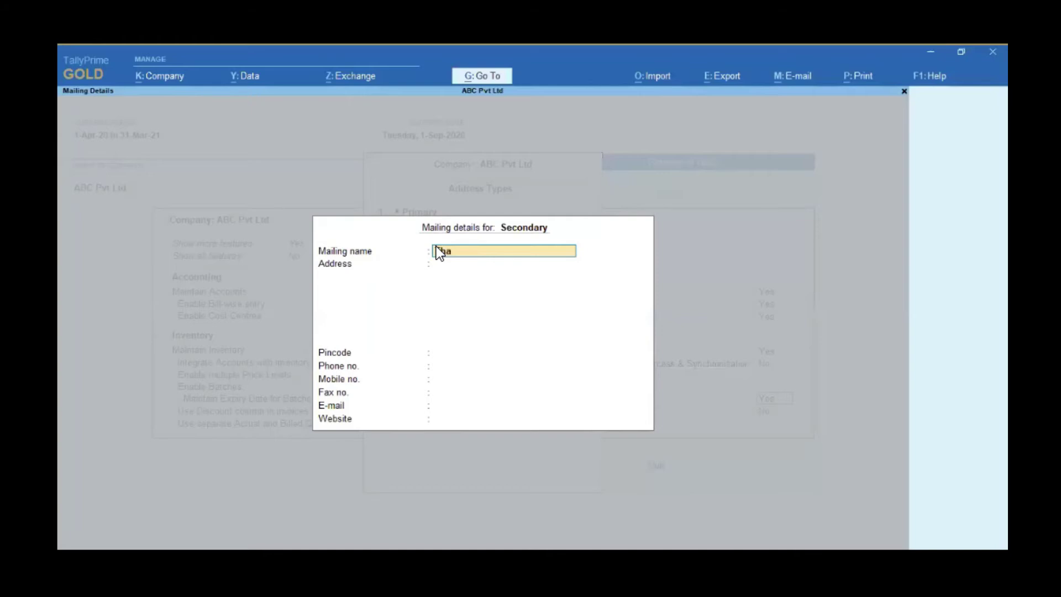
key(Return)
key(Return)
key(Return)
key(Return)
key(Return)
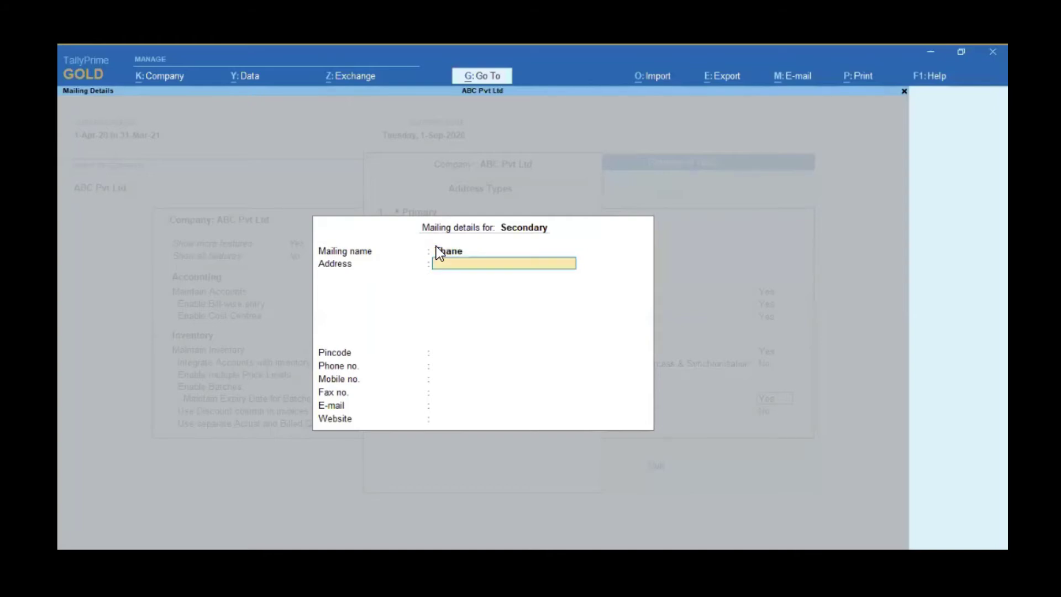
key(Return)
key(Return)
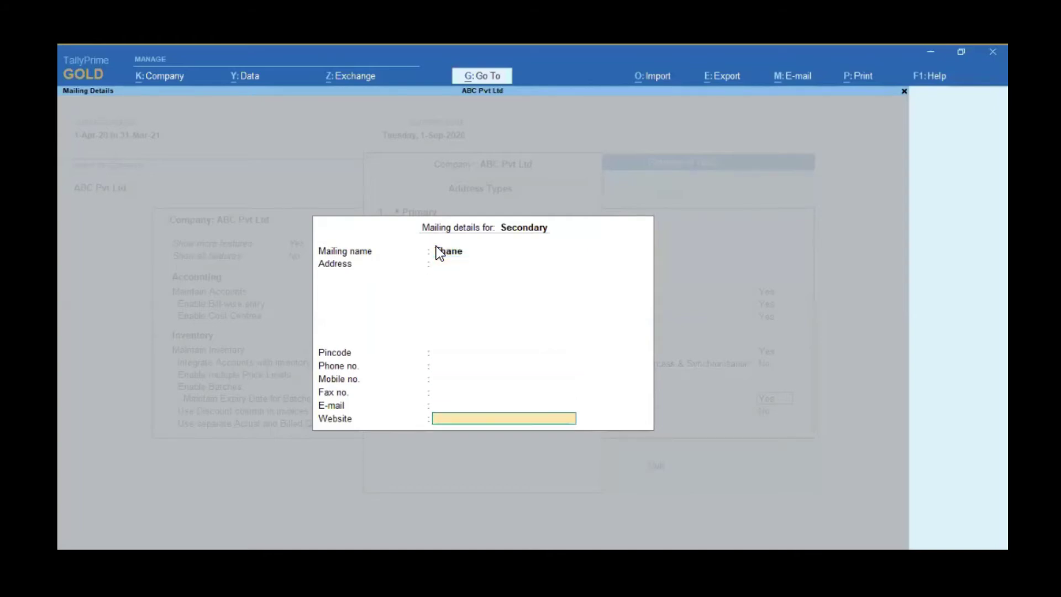
key(Return)
key(Return)
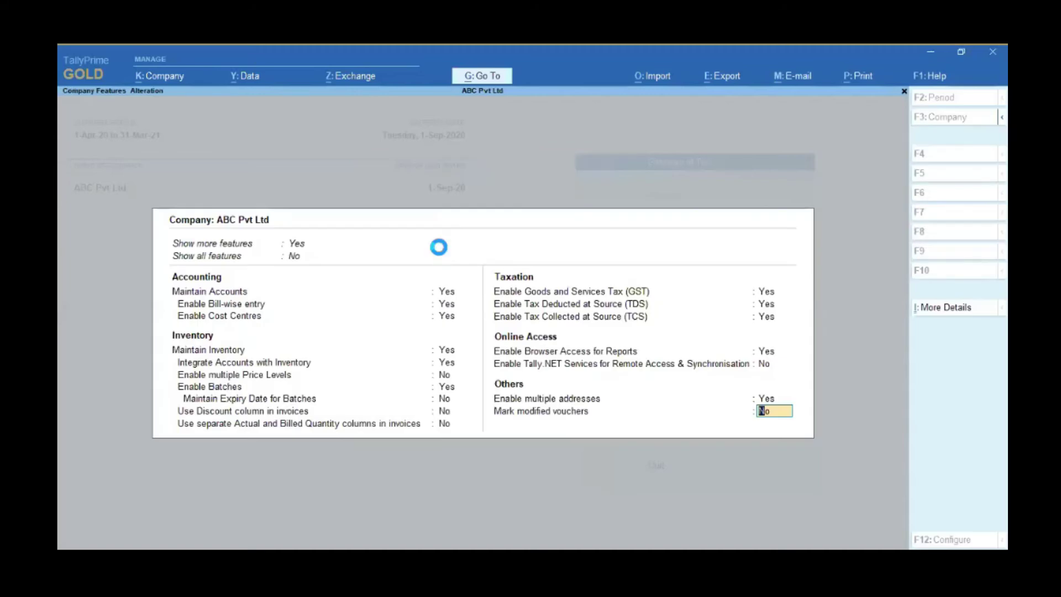
key(Return)
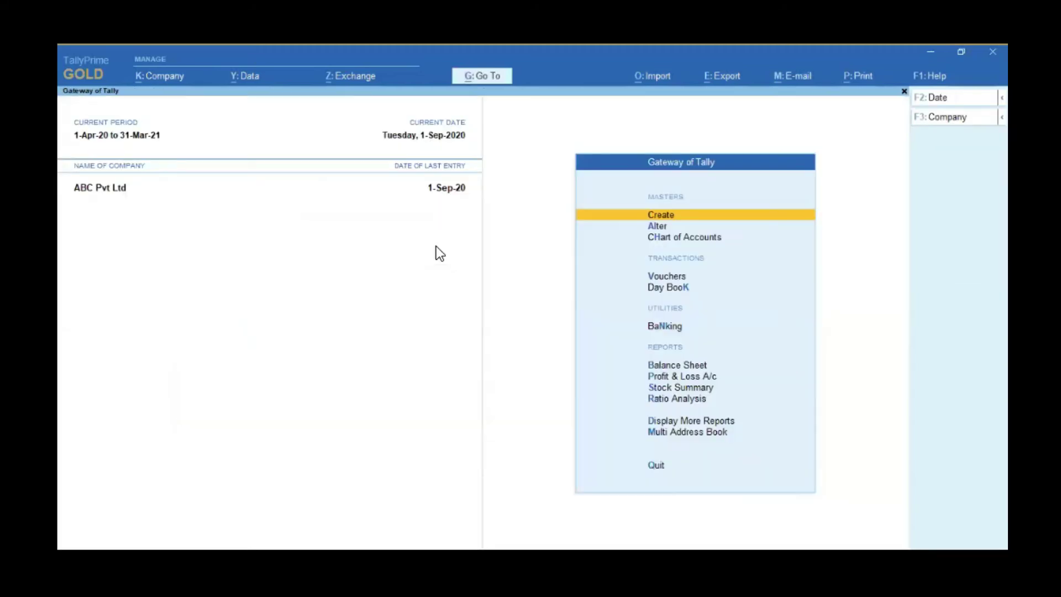
Step: Cancel the quit prompt and open Alter > Ledger to list ABC Pvt Ltd's ledgers
key(Escape)
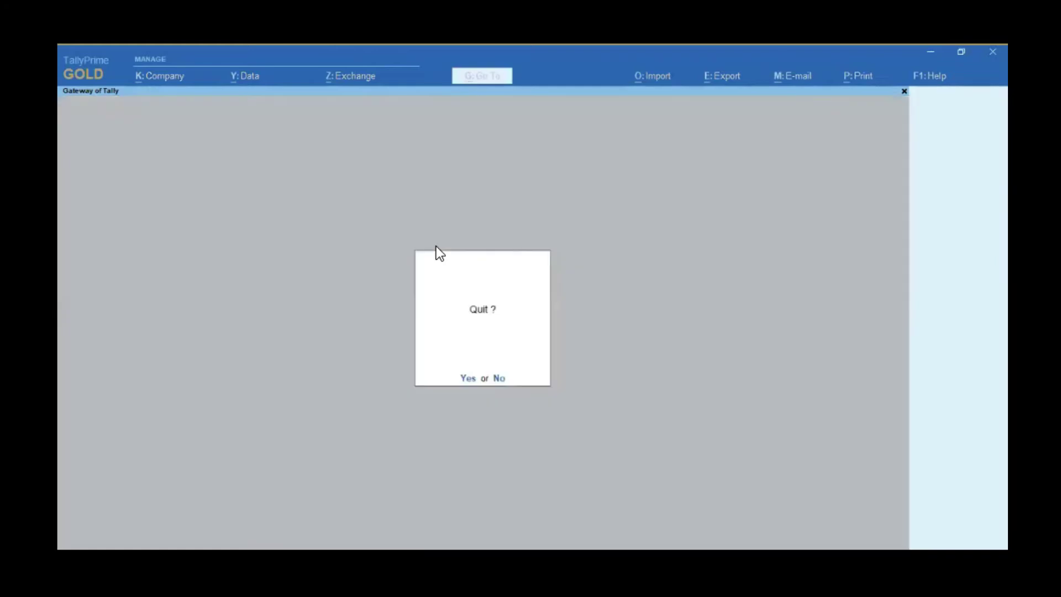
key(n)
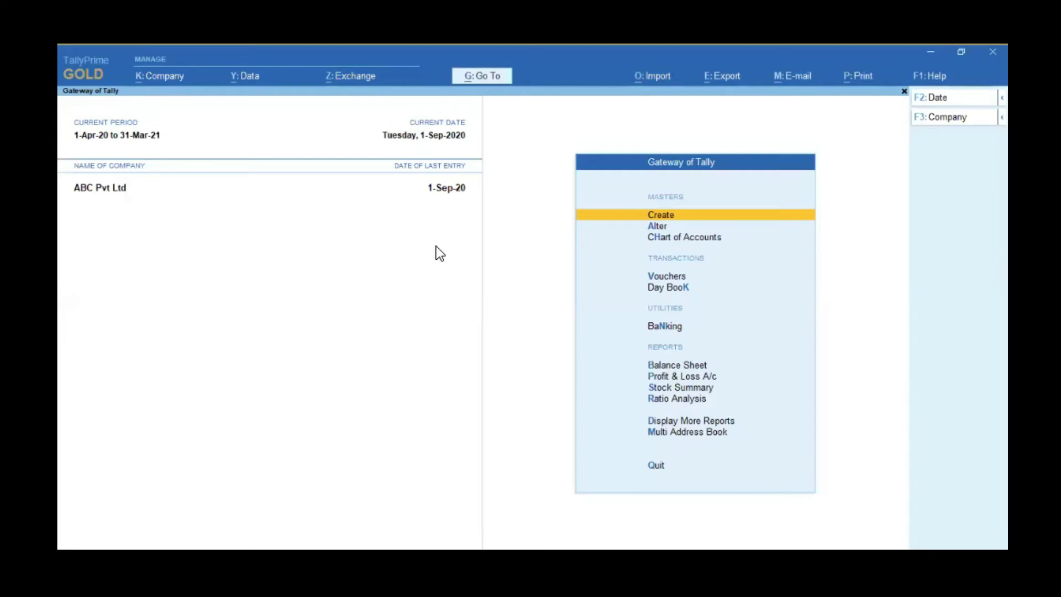
key(Down)
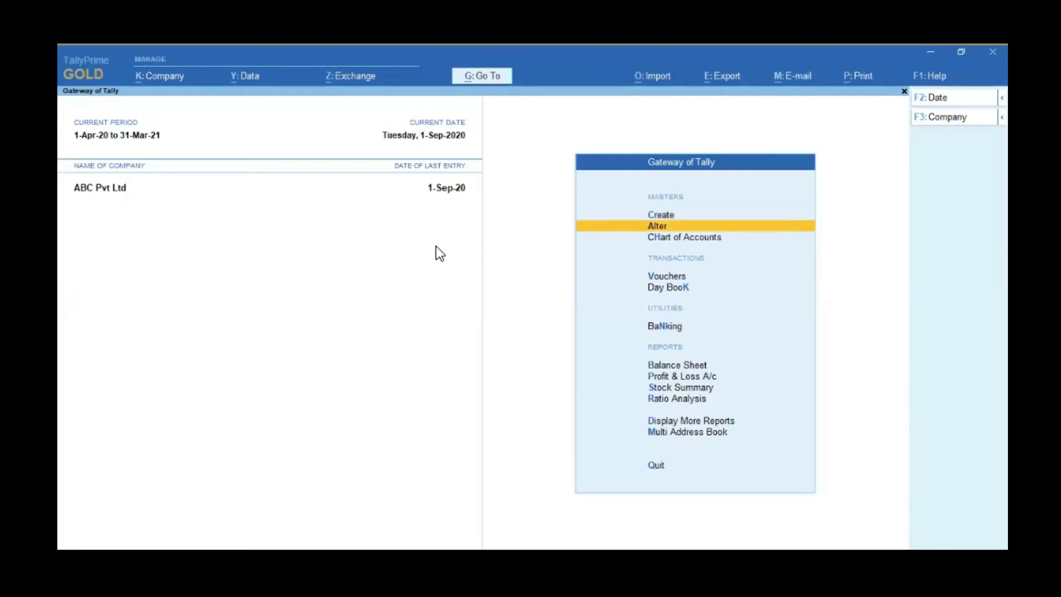
key(Return)
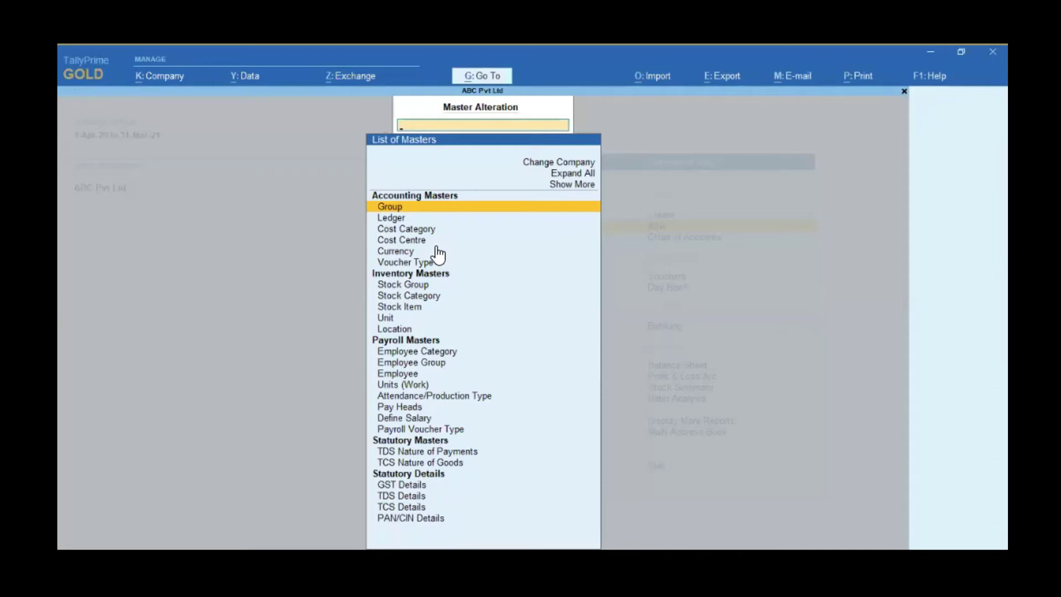
key(Down)
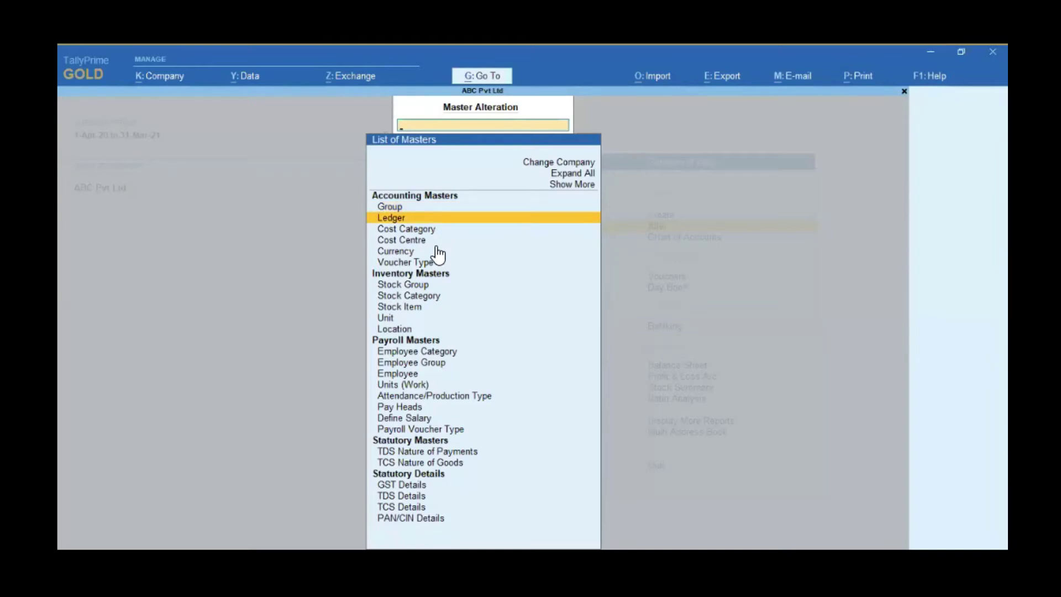
key(Return)
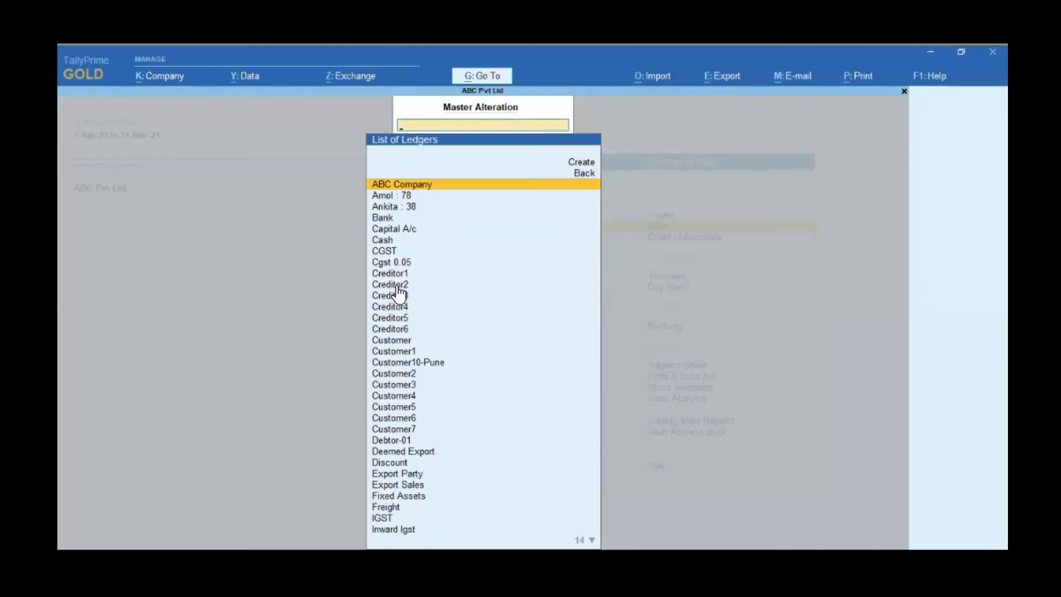
Step: Open Creditor1's ledger, quit it without changes, and go back to the List of Masters
click(392, 274)
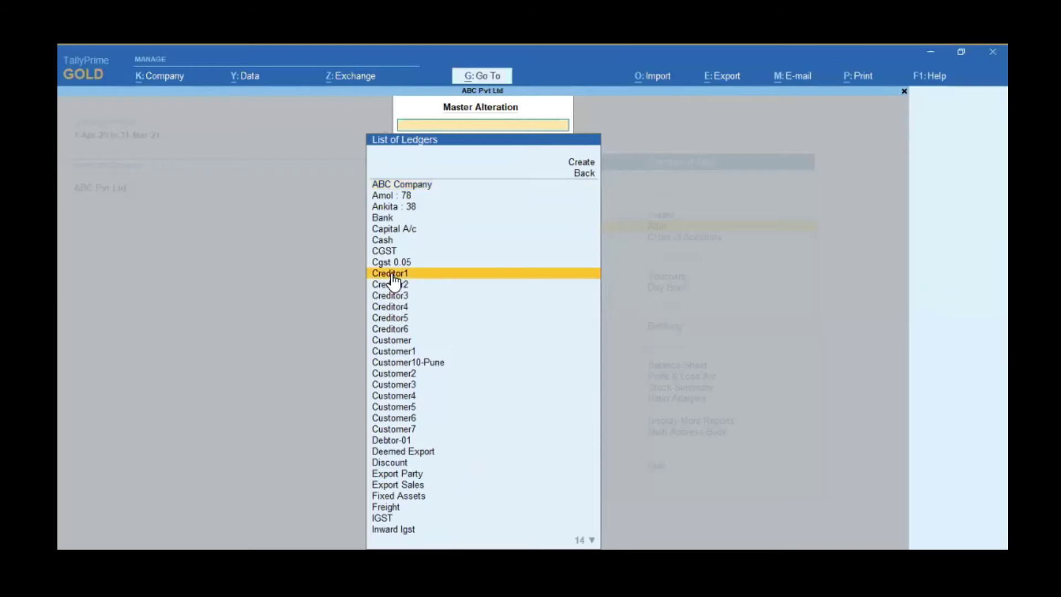
click(391, 273)
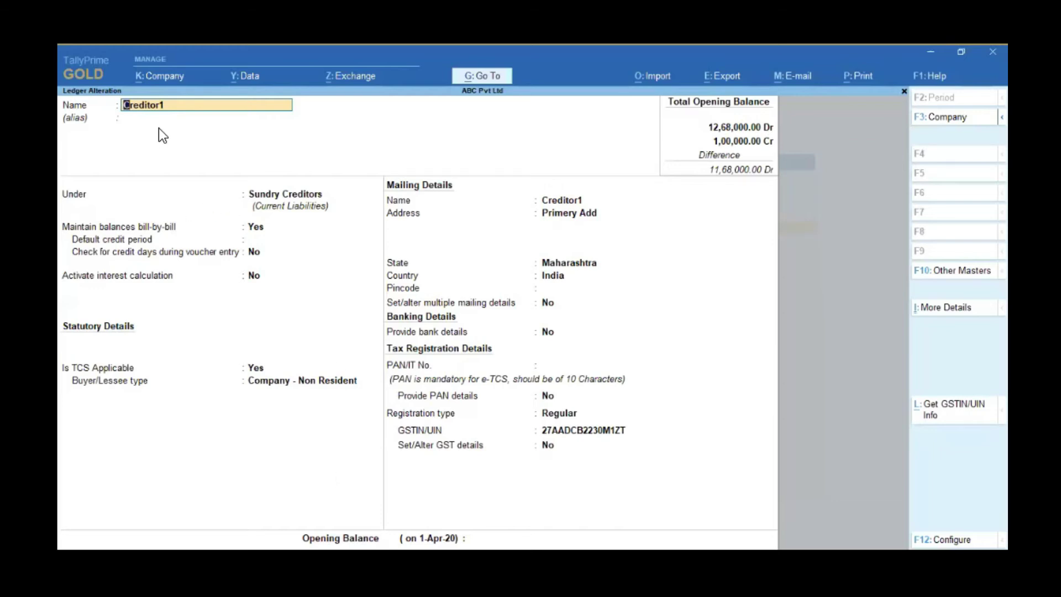
key(Escape)
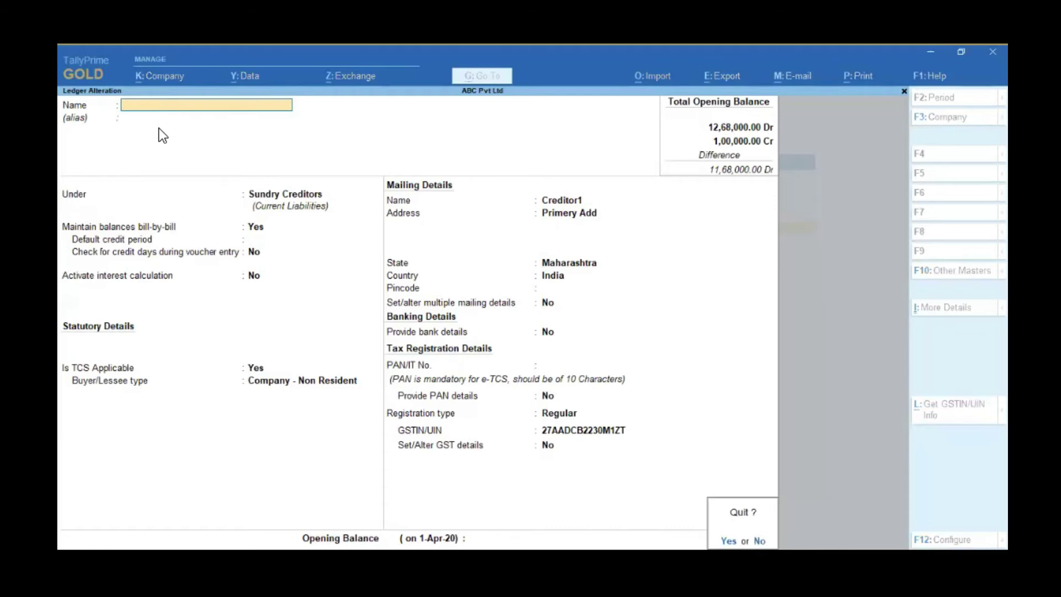
key(y)
key(Escape)
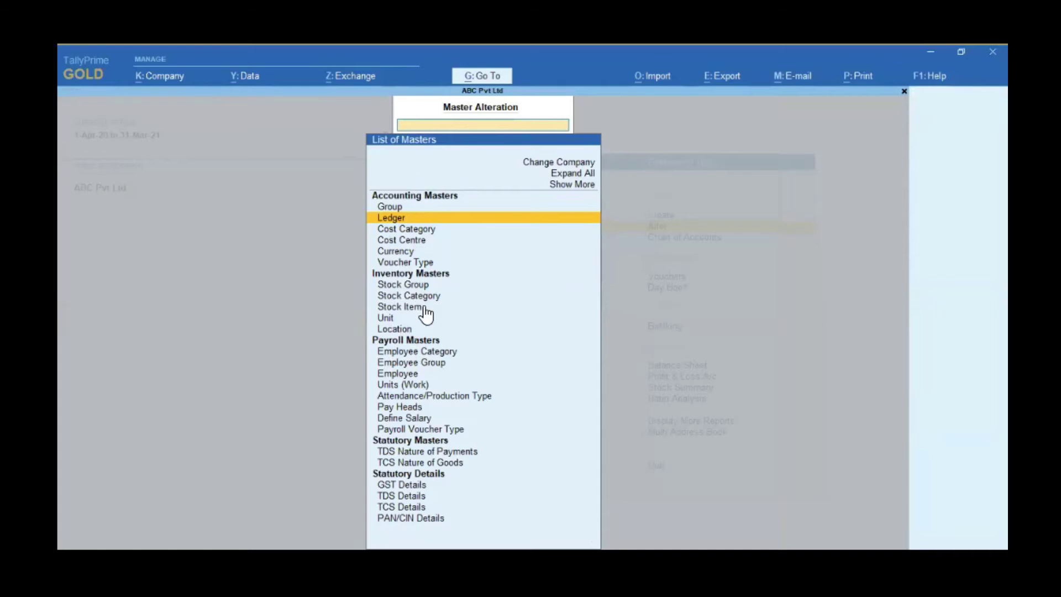
Step: Choose Ledger in List of Masters and open Creditor1 in Ledger Alteration
click(396, 218)
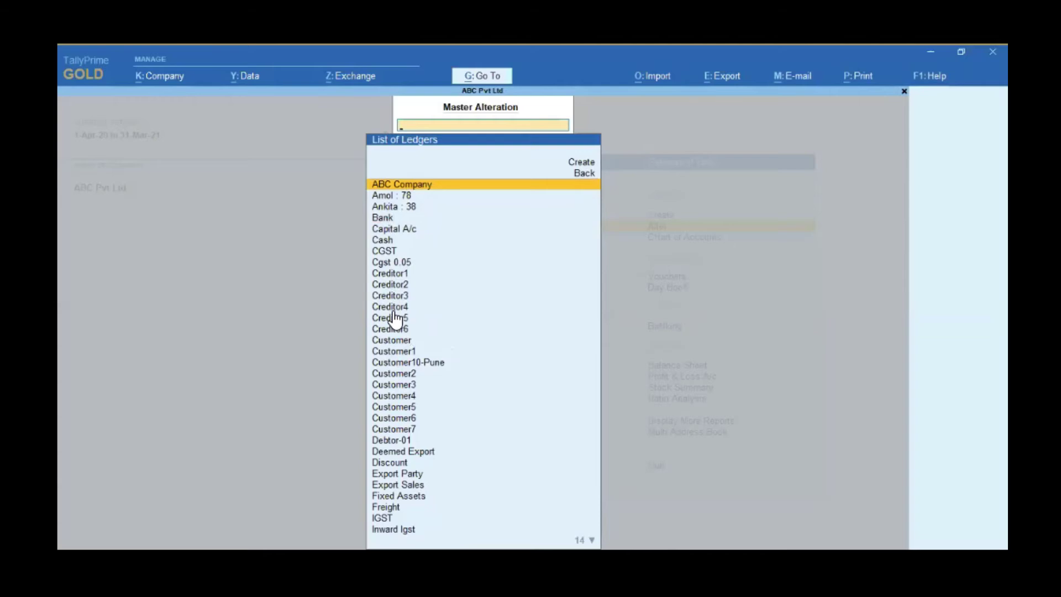
click(396, 274)
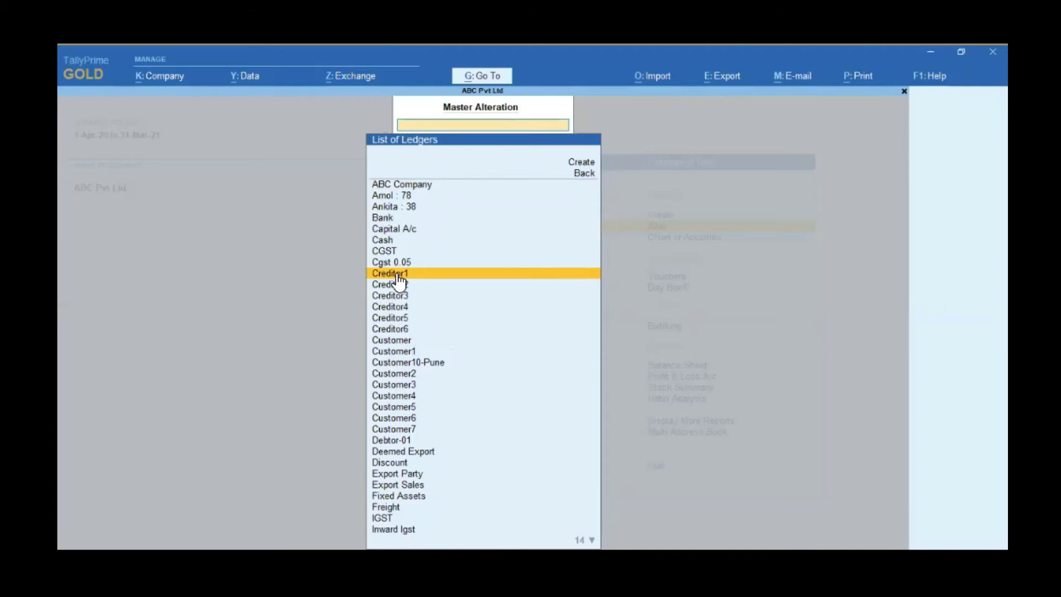
click(398, 276)
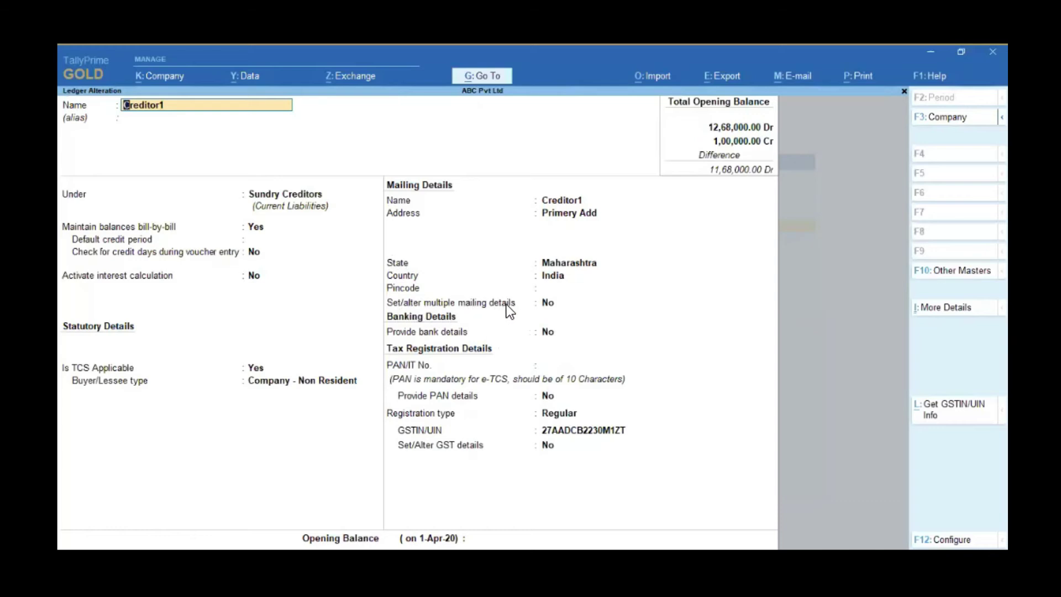
Step: Set 'Set/alter multiple mailing details' to Yes and name the first address type Panve
click(546, 307)
key(BackSpace)
key(BackSpace)
key(y)
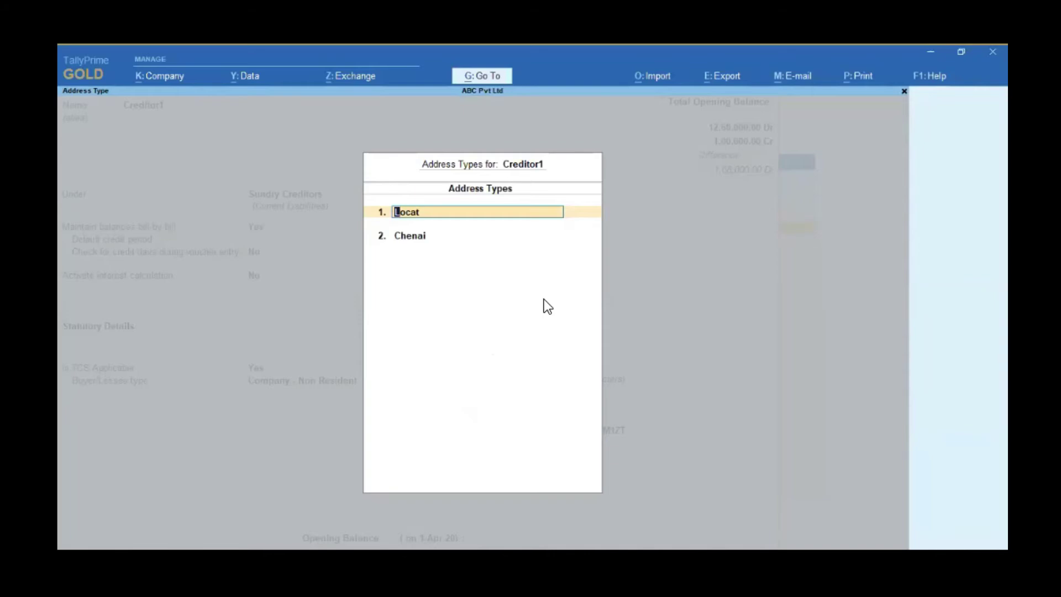
text(Panve)
key(Return)
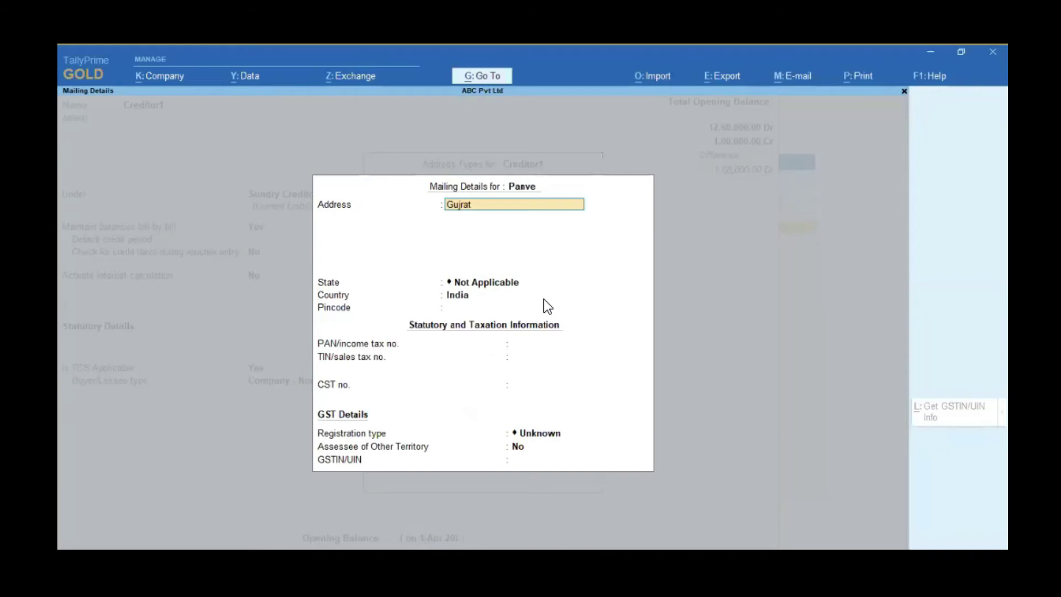
Step: Enter Xyz as the Panve address, keeping India as the country
key(Return)
key(Return)
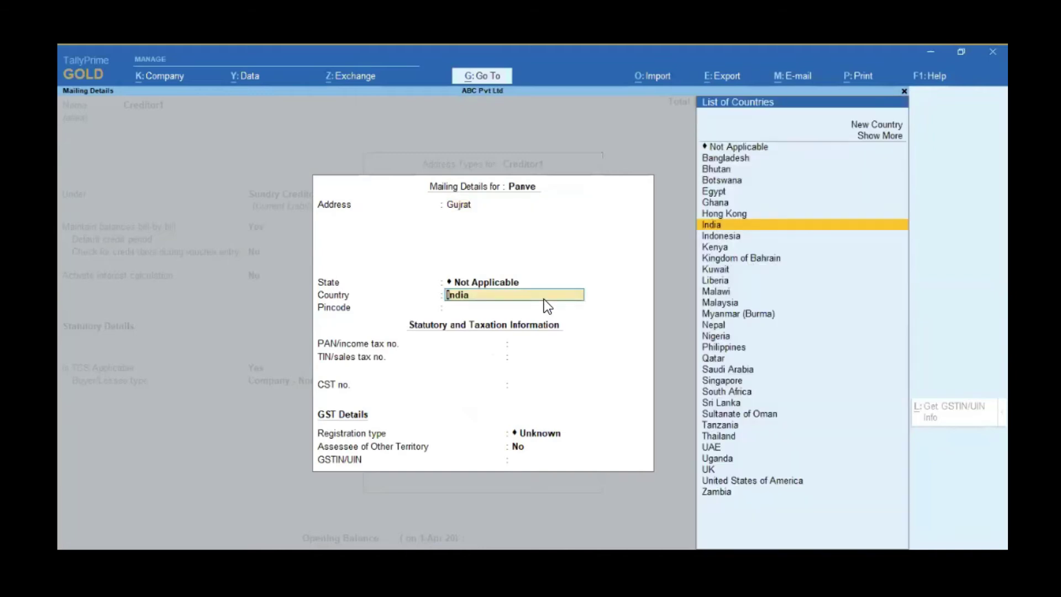
key(Return)
key(Up)
key(Up)
text(Xyz)
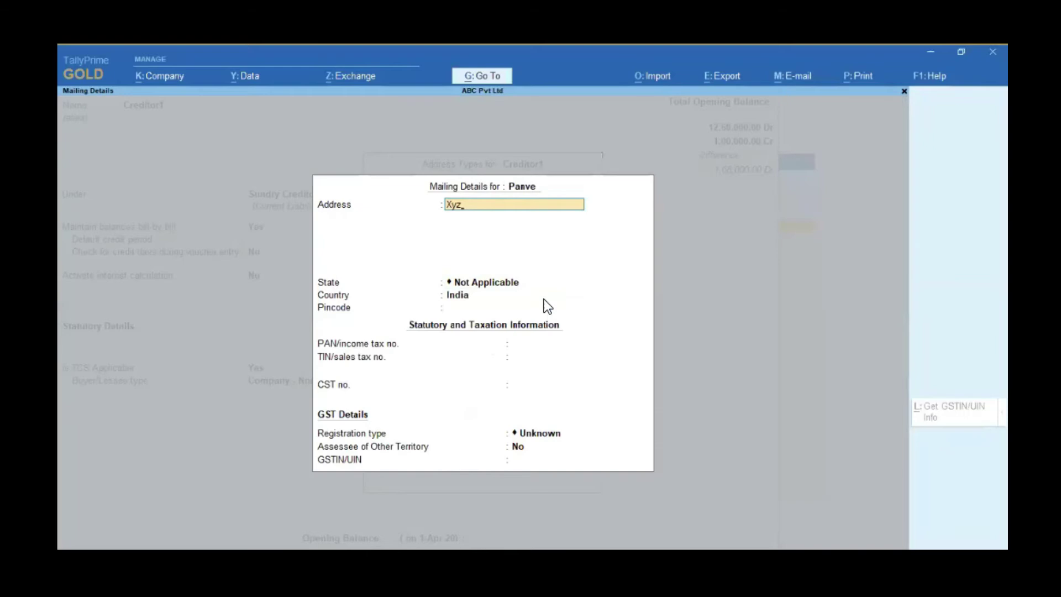
key(Return)
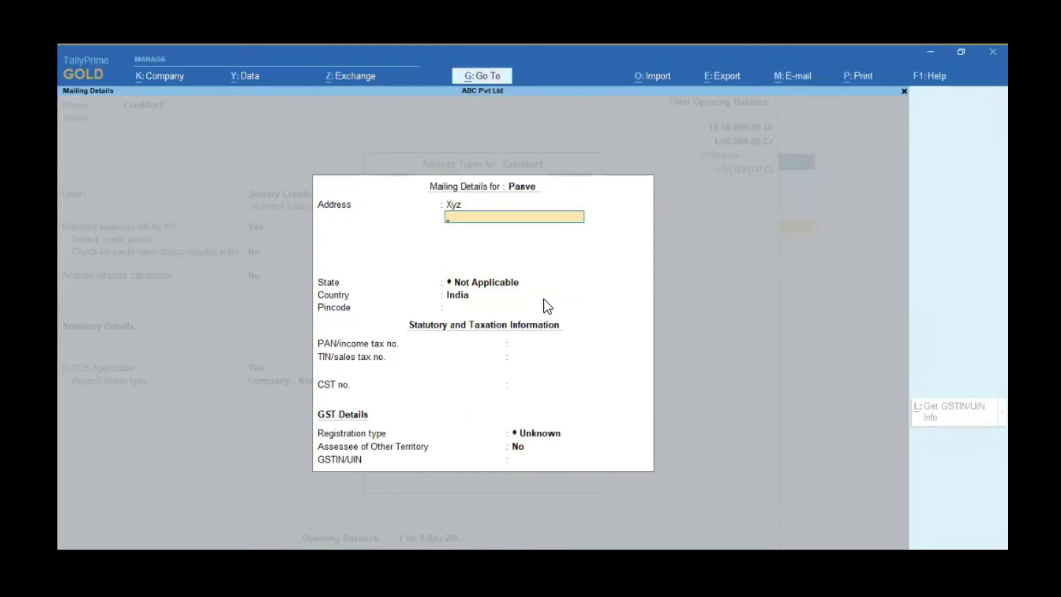
key(Return)
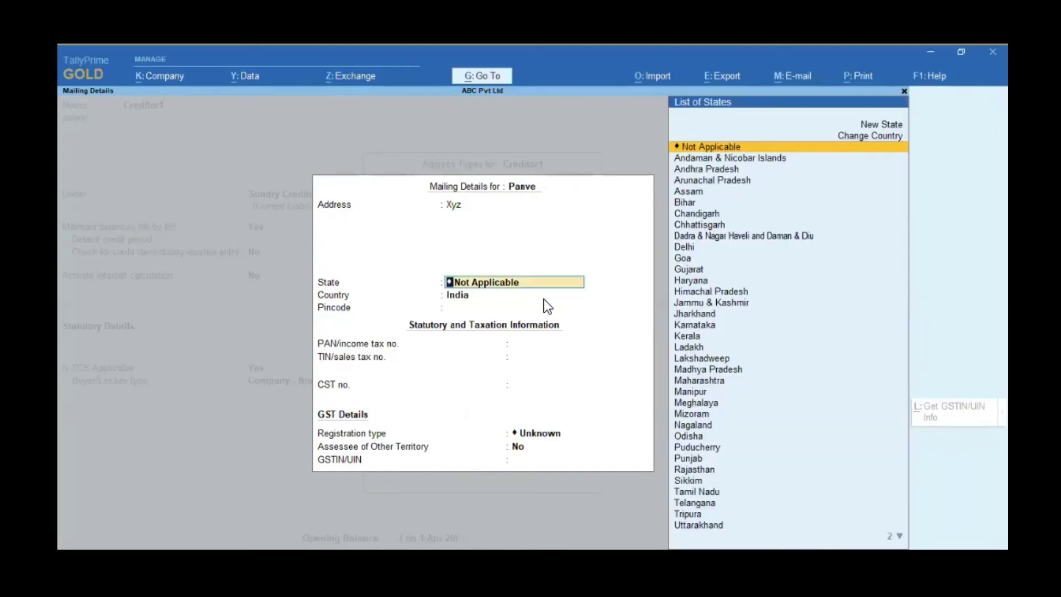
Step: Set the state to Maharashtra and leave pincode, PAN and tax fields blank
text(Ma)
key(Down)
key(Down)
key(Return)
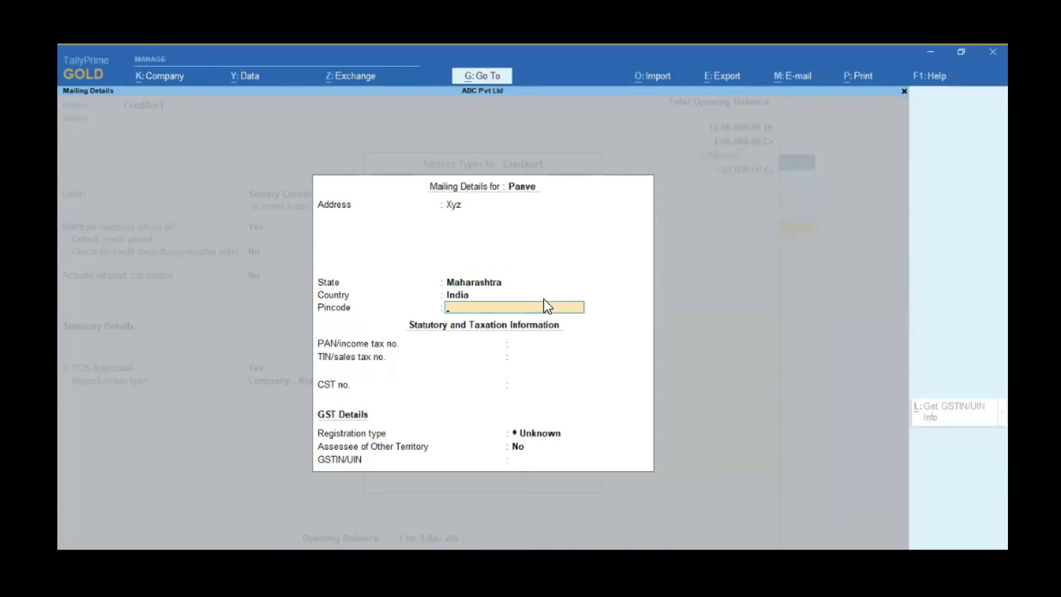
key(Return)
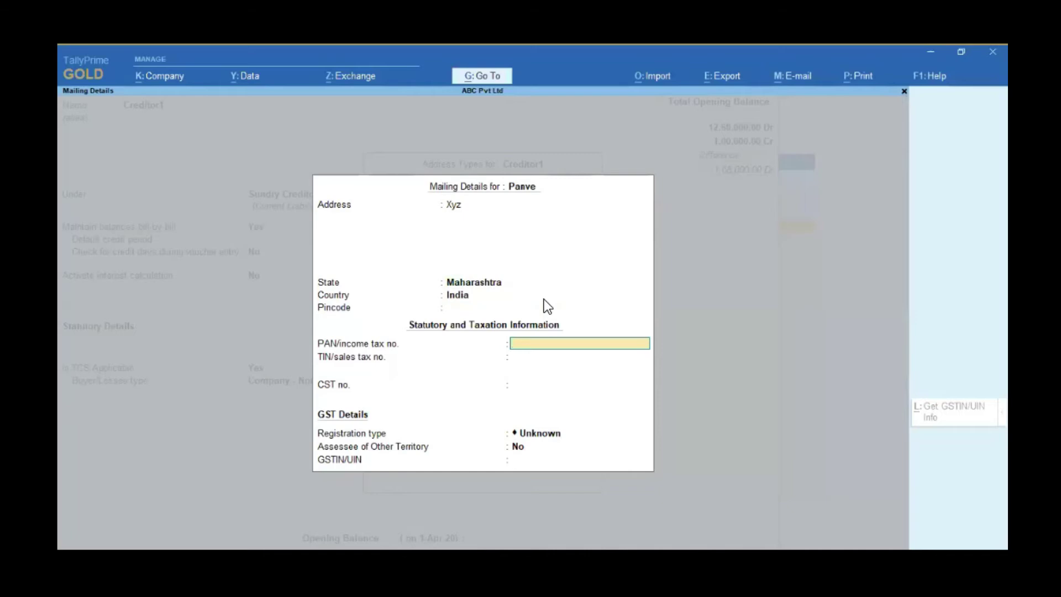
key(Return)
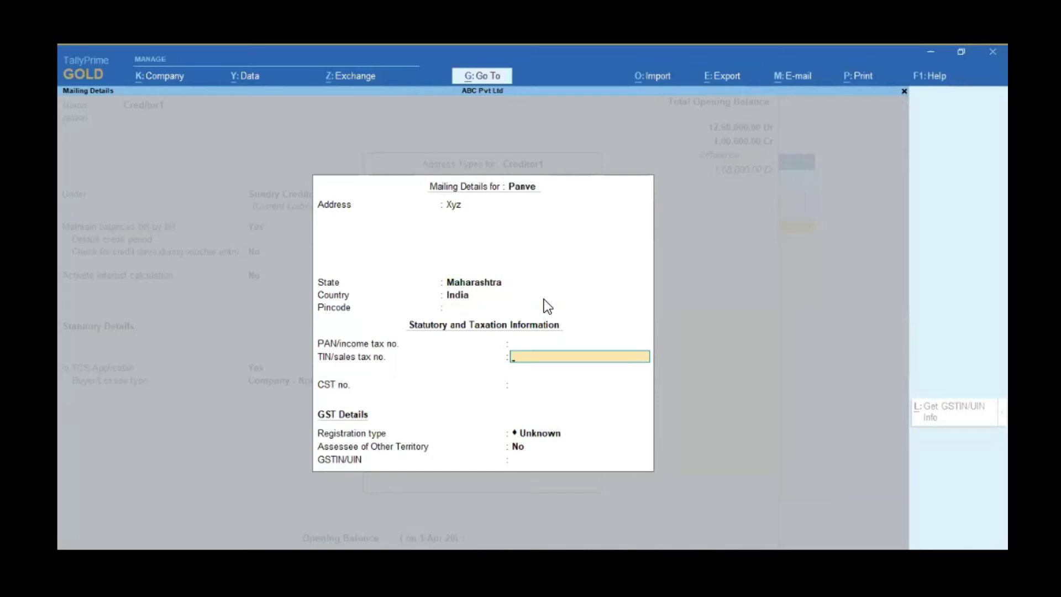
key(Return)
key(Return)
key(Return)
key(Return)
key(Return)
key(Return)
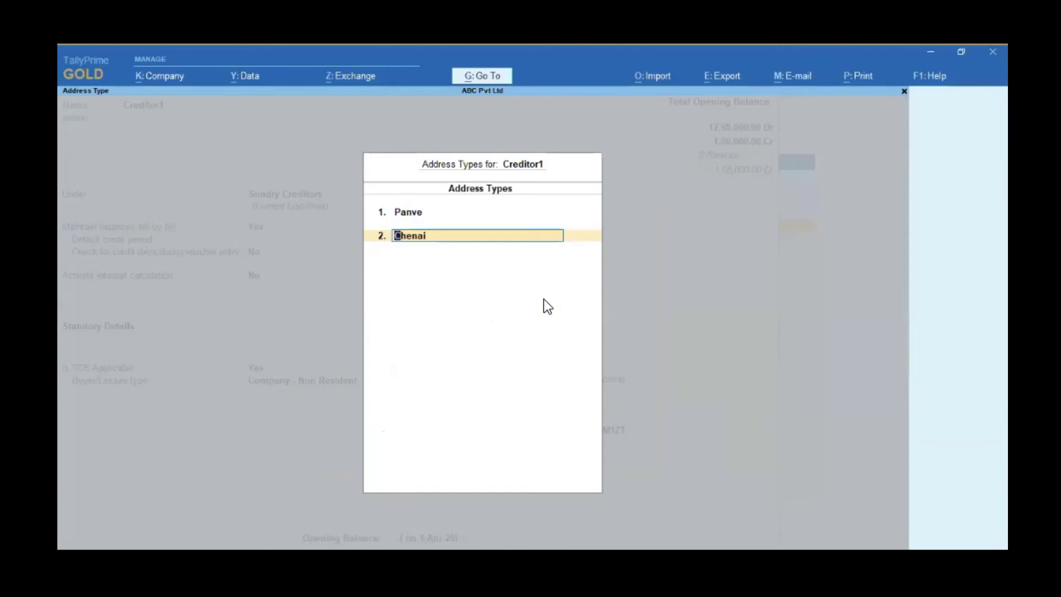
Step: Rename the second address type to Mumbai and give it address Xyz, accepting the default state and country
text(Mumbai)
key(Return)
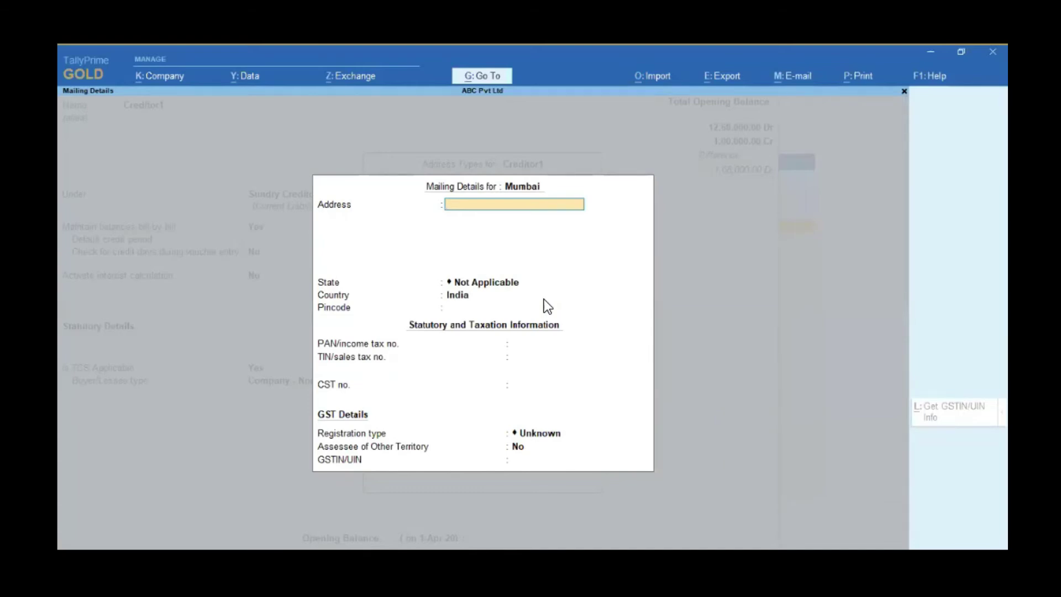
text(Xt)
key(BackSpace)
text(yz)
key(Return)
key(Return)
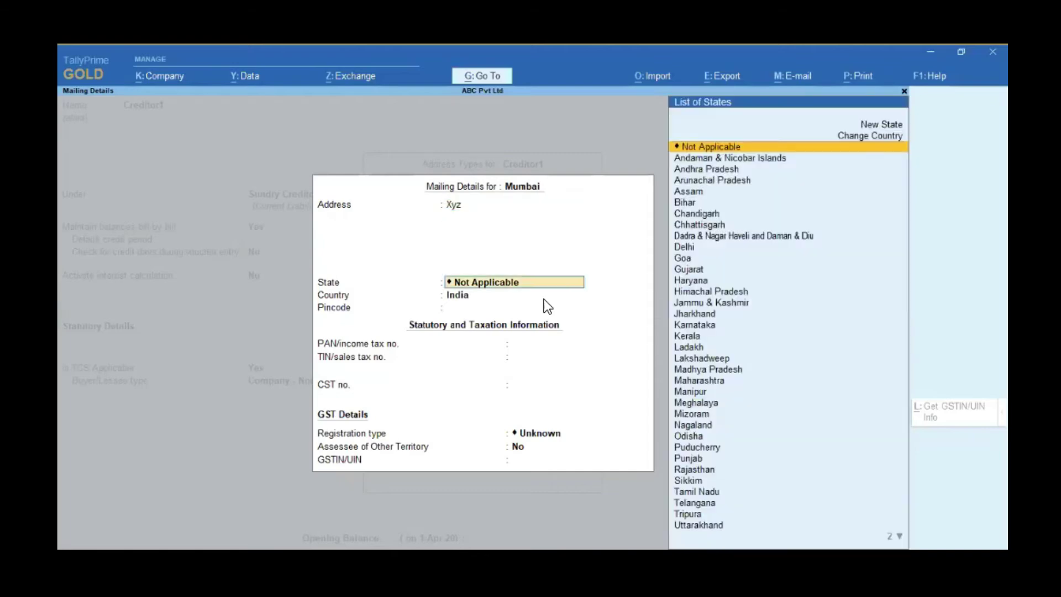
key(Return)
key(Return)
key(Return)
key(Return)
key(Return)
key(Return)
key(Return)
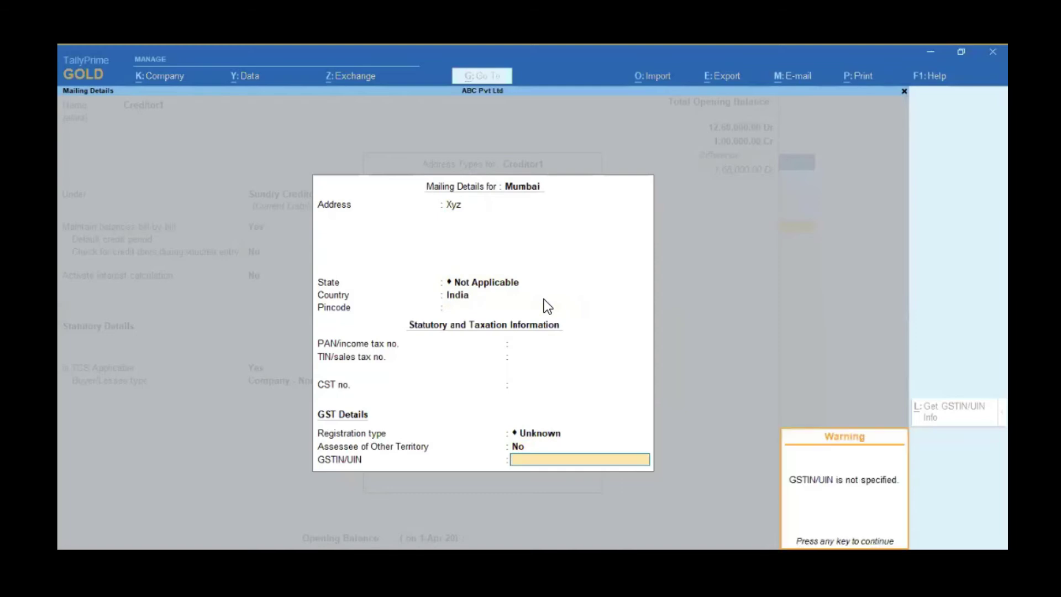
key(Return)
key(Return)
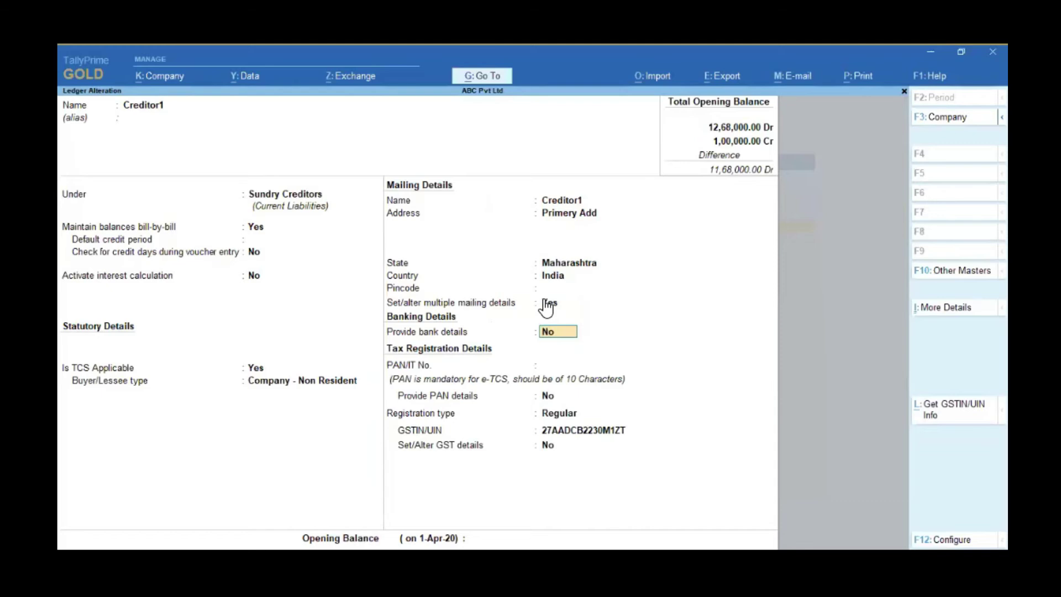
Step: Save the altered Creditor1 ledger and open the Ledger Multi Address Book report from Multi Address Book
key(Return)
key(Return)
key(Return)
key(Return)
key(Return)
key(Return)
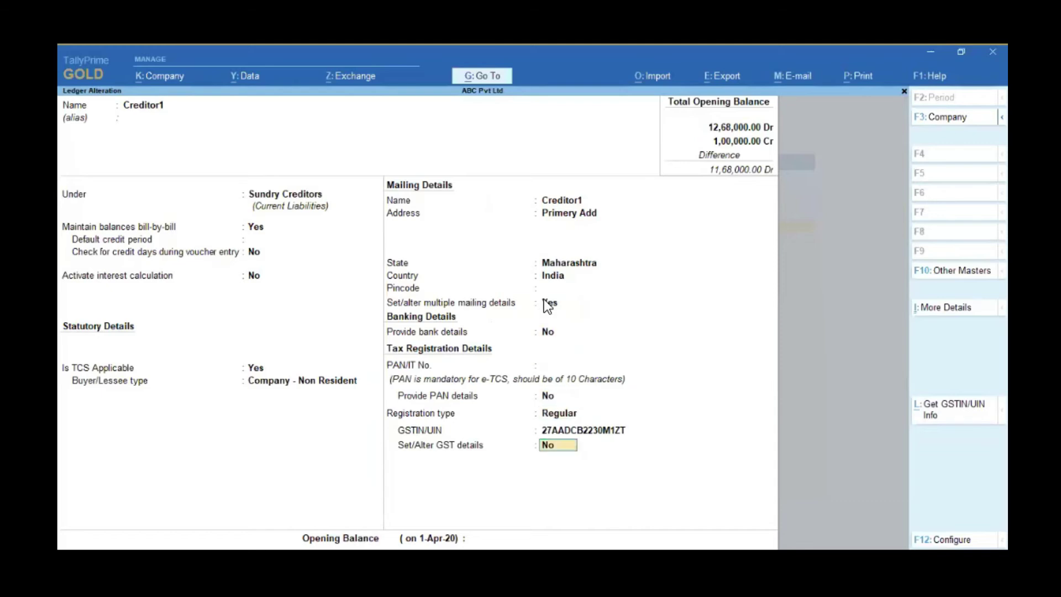
key(Return)
key(Return)
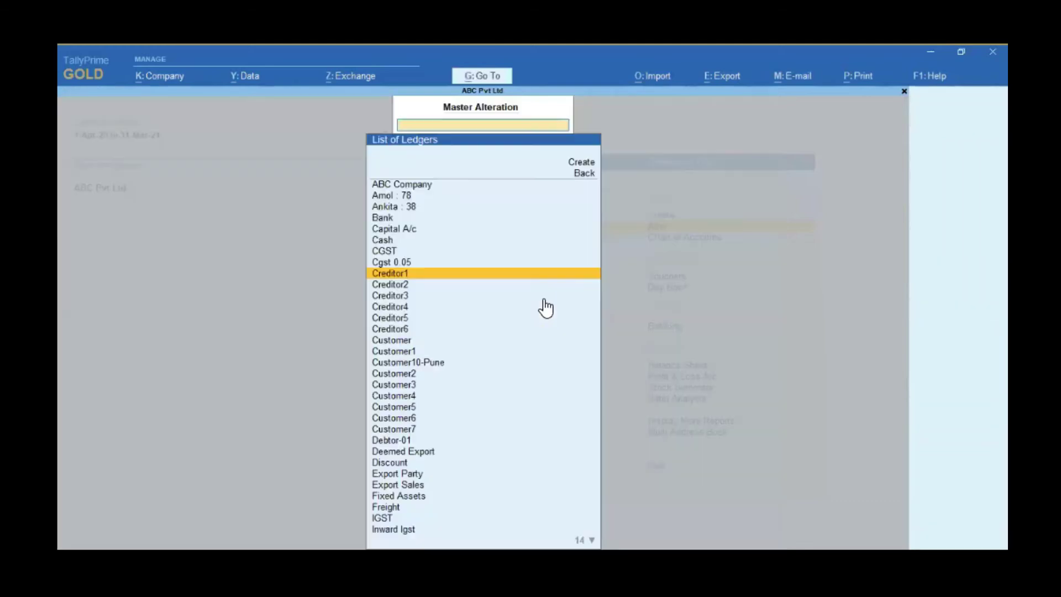
key(Escape)
key(Escape)
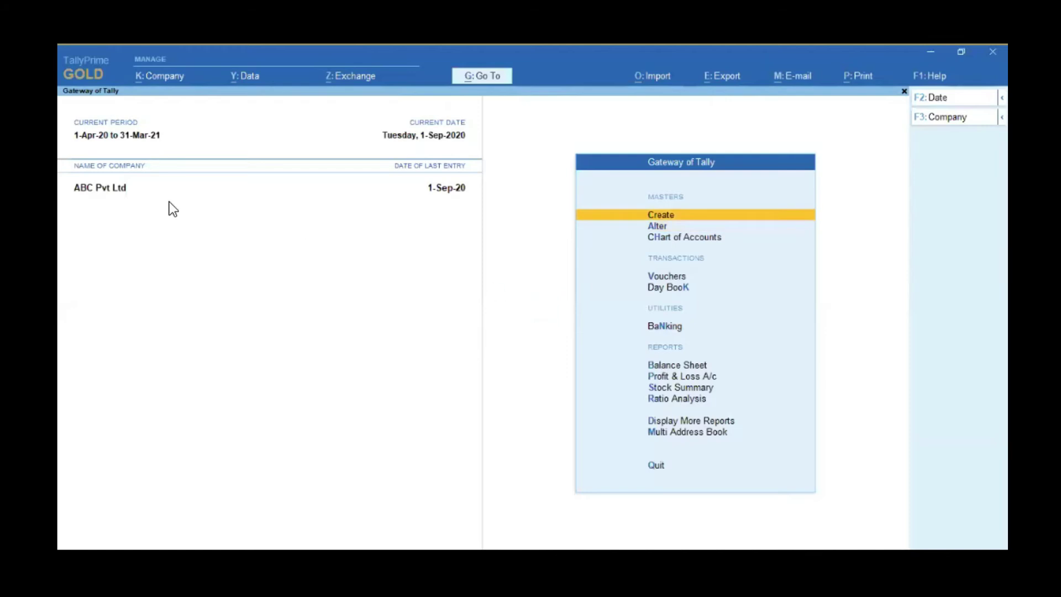
click(698, 434)
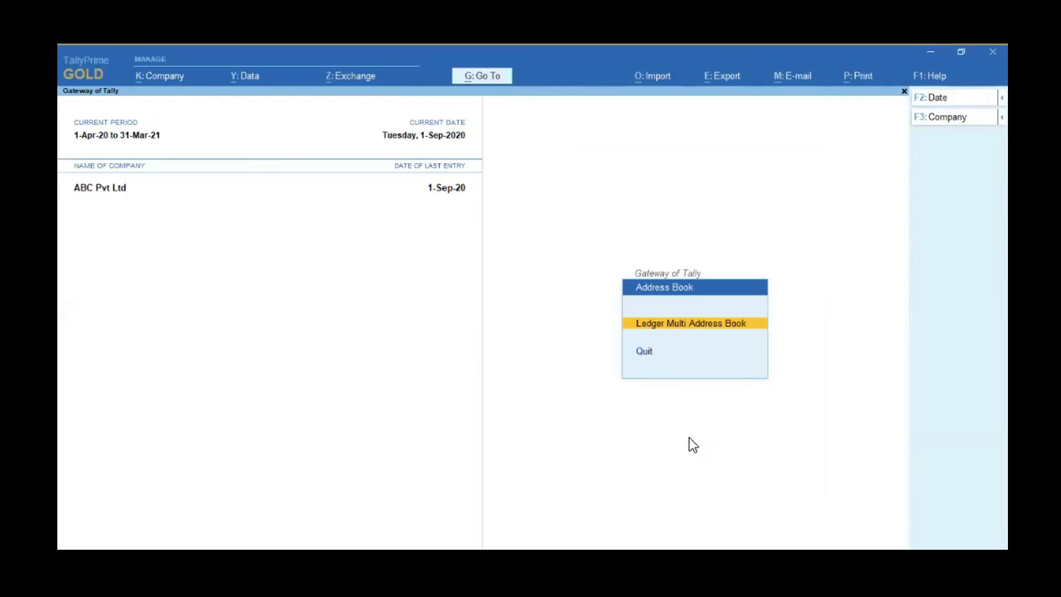
key(Return)
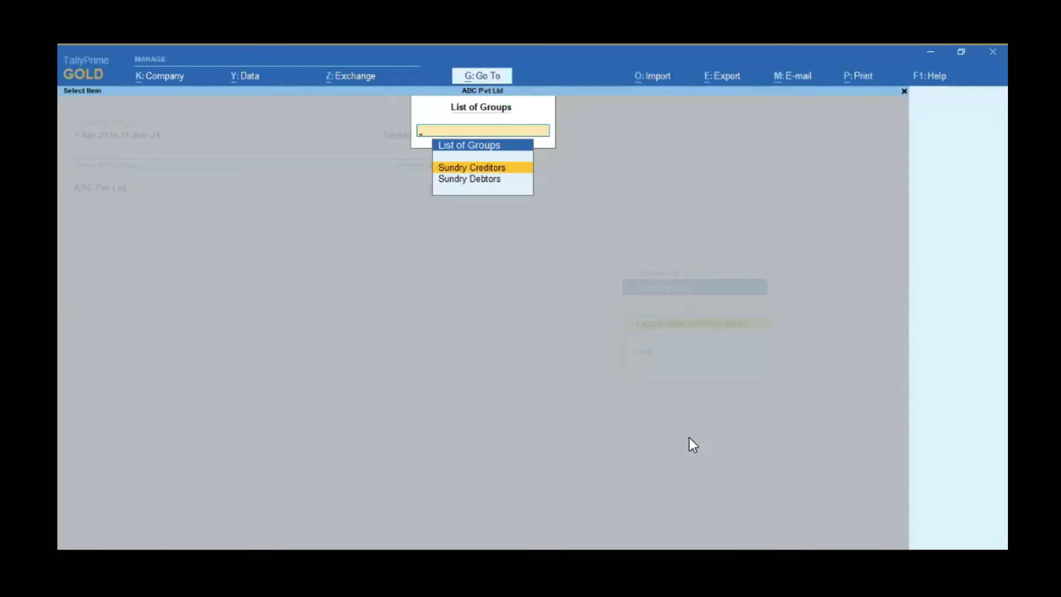
Step: View the Sundry Creditors multi-address report with Creditor1's Panve and Mumbai addresses, then exit to Gateway
key(Return)
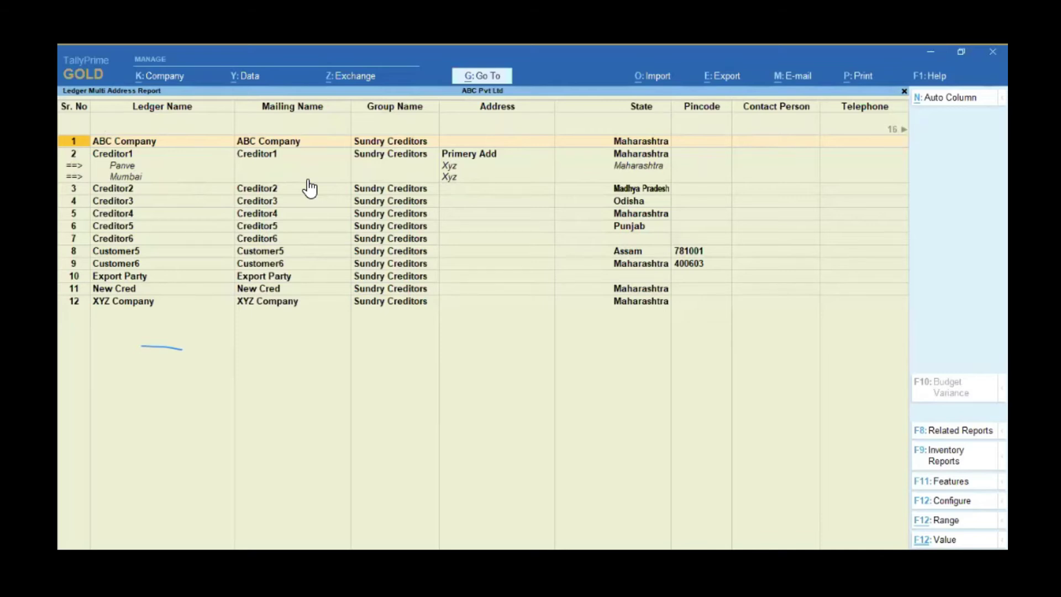
key(Escape)
key(Escape)
key(Escape)
key(Escape)
key(Escape)
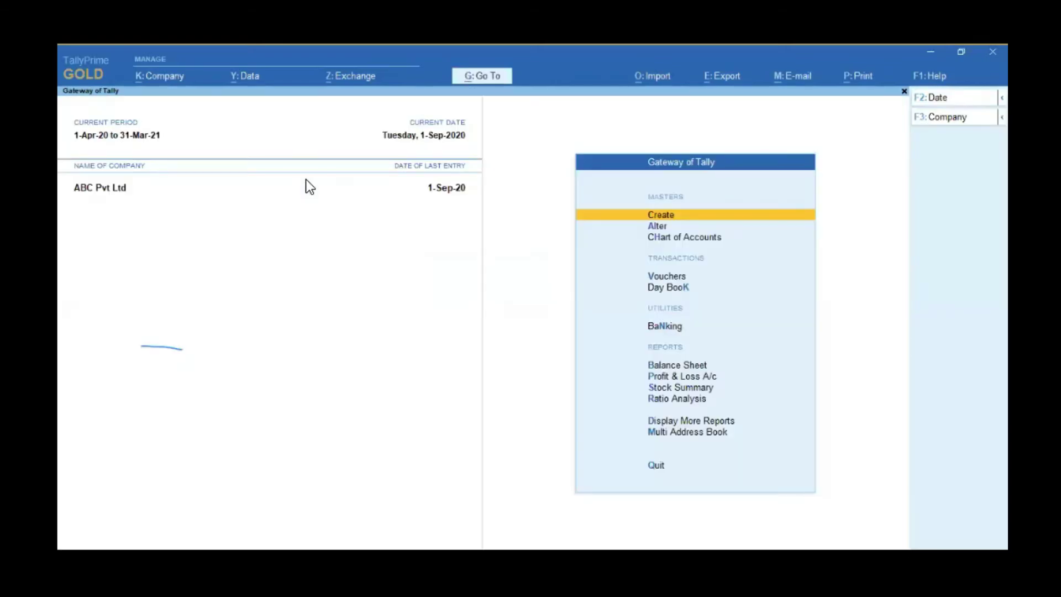
Step: Open the Customer3 ledger in Ledger Alteration via Alter > Ledger
key(Down)
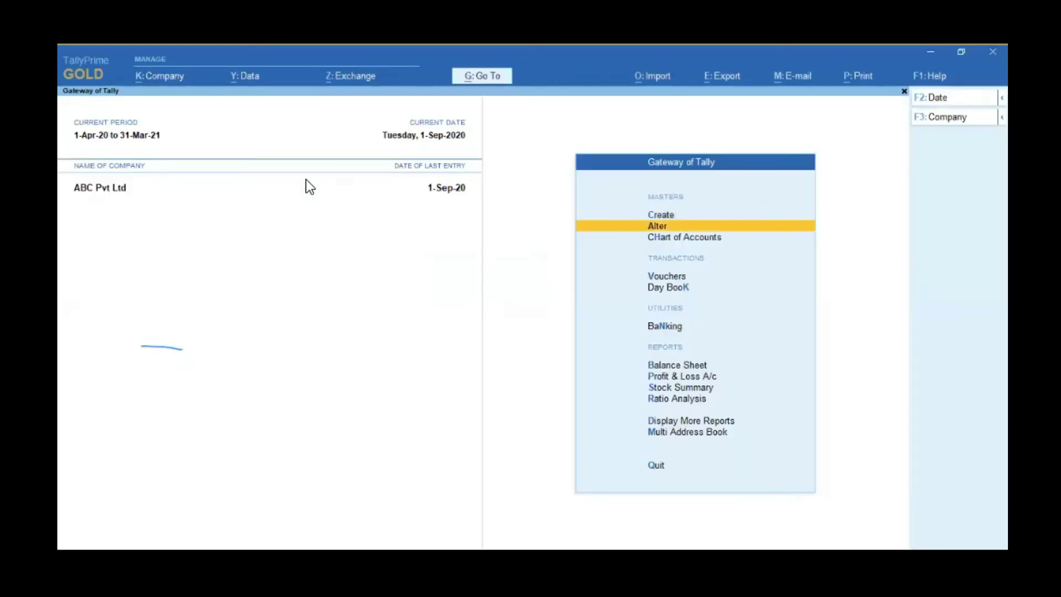
key(Return)
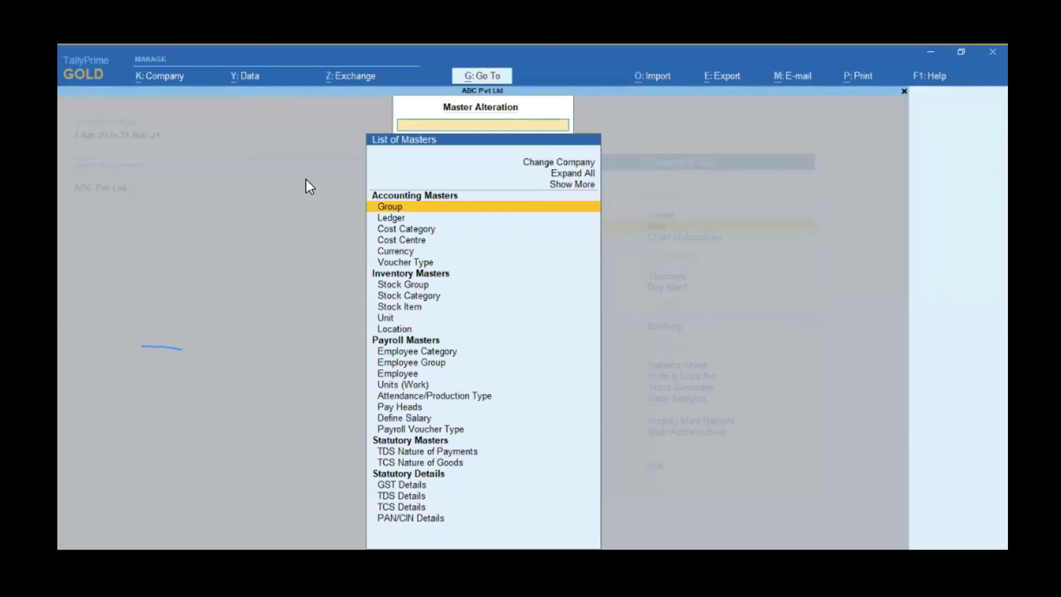
key(Down)
key(Return)
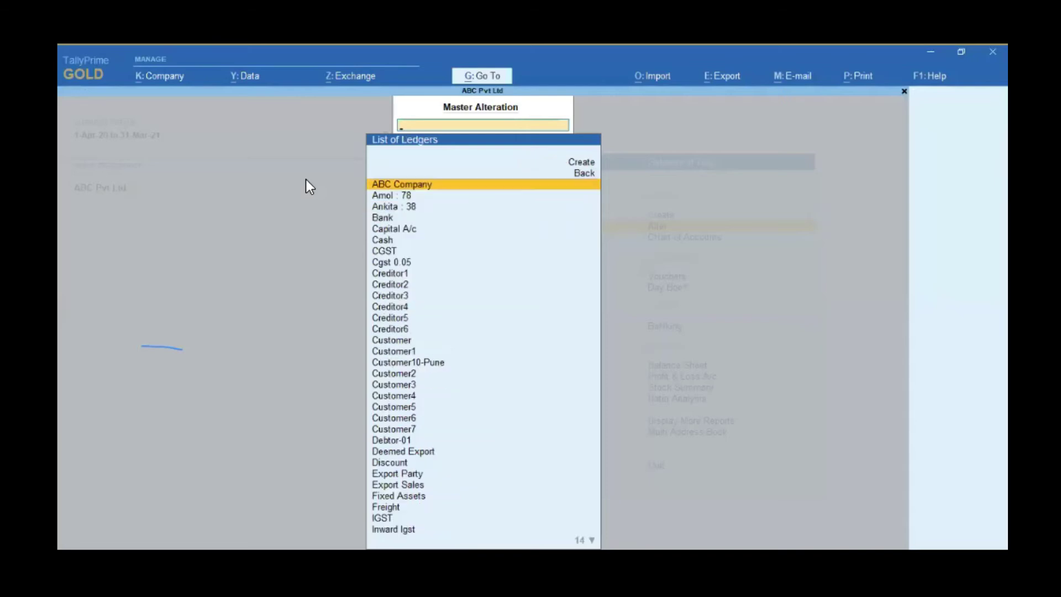
key(Down)
key(Down)
key(Down)
key(Down)
key(Down)
key(Down)
key(Down)
key(Down)
key(Down)
key(Down)
key(Down)
key(Down)
key(Down)
key(Down)
key(Down)
key(Down)
key(Down)
key(Down)
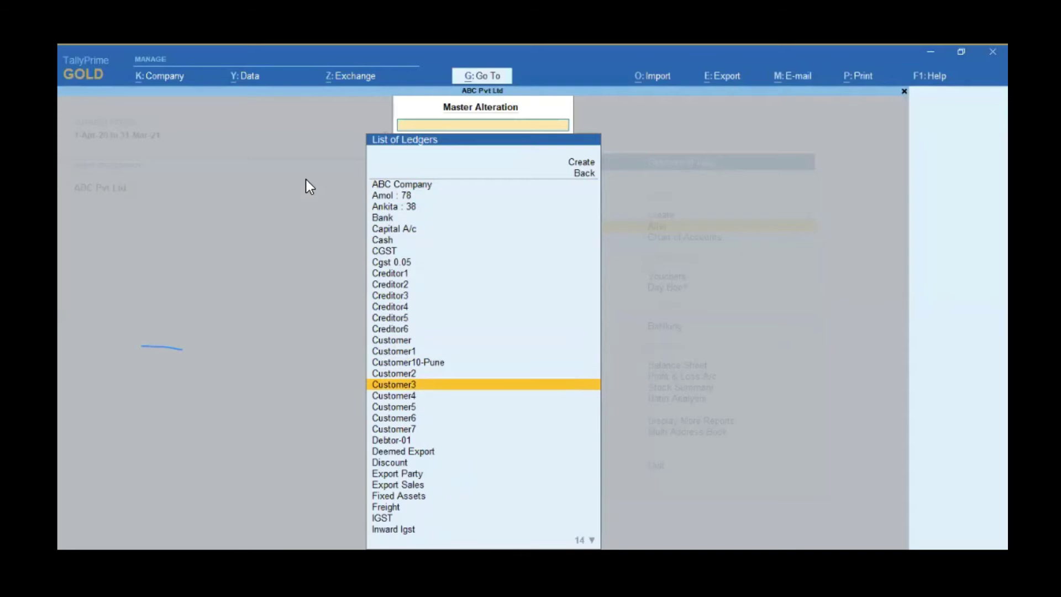
key(Return)
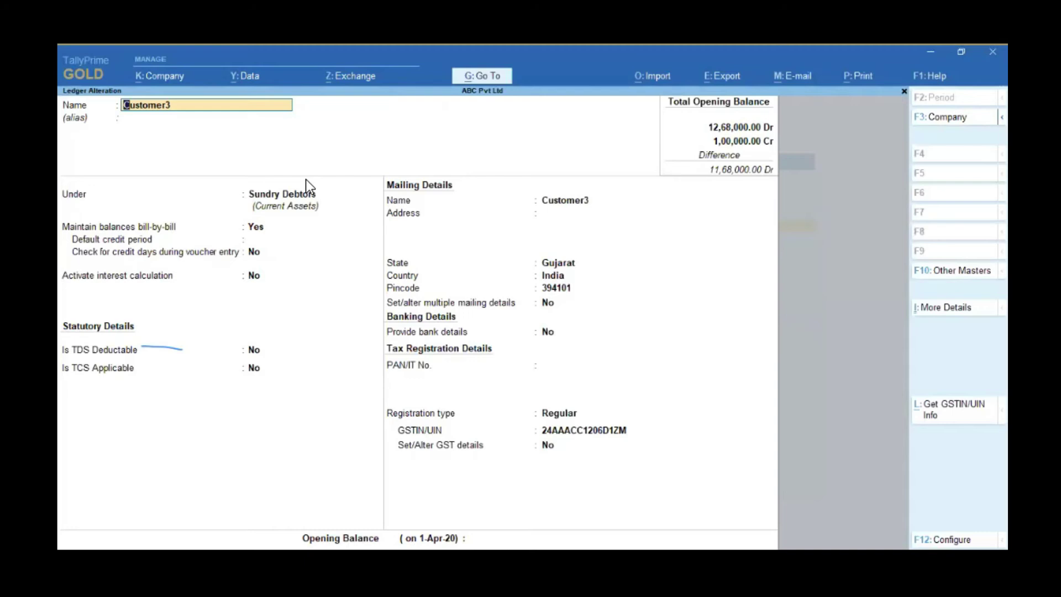
Step: Turn on multiple mailing details for Customer3 and add a Vasi address type
click(549, 314)
text(y)
key(Return)
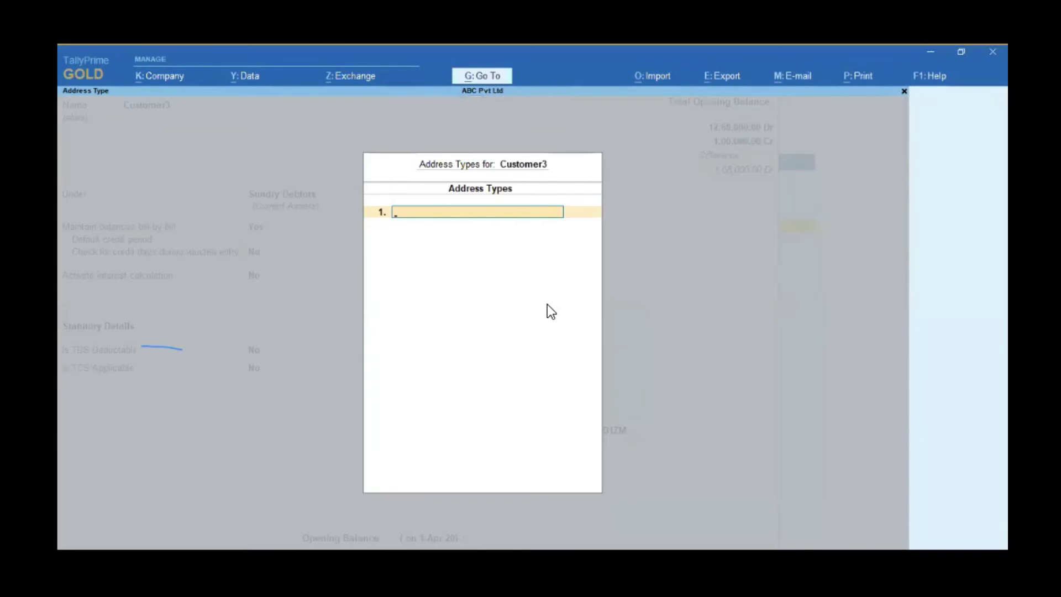
text(Vasi)
key(Return)
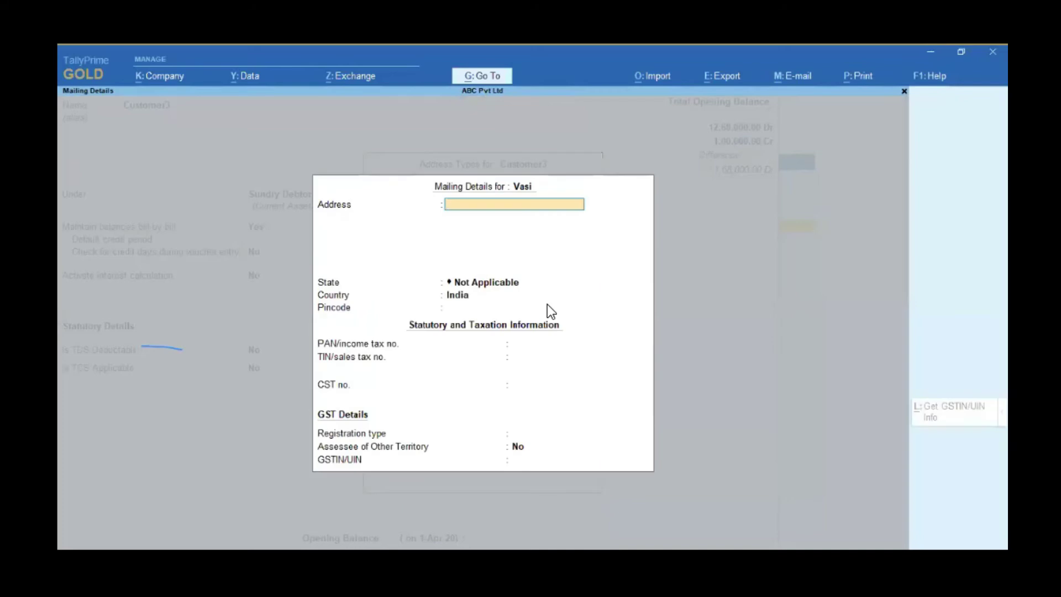
Step: Give the Vasi address the line Abc and state Maharashtra, skipping pincode and tax fields
text(Ab)
key(Return)
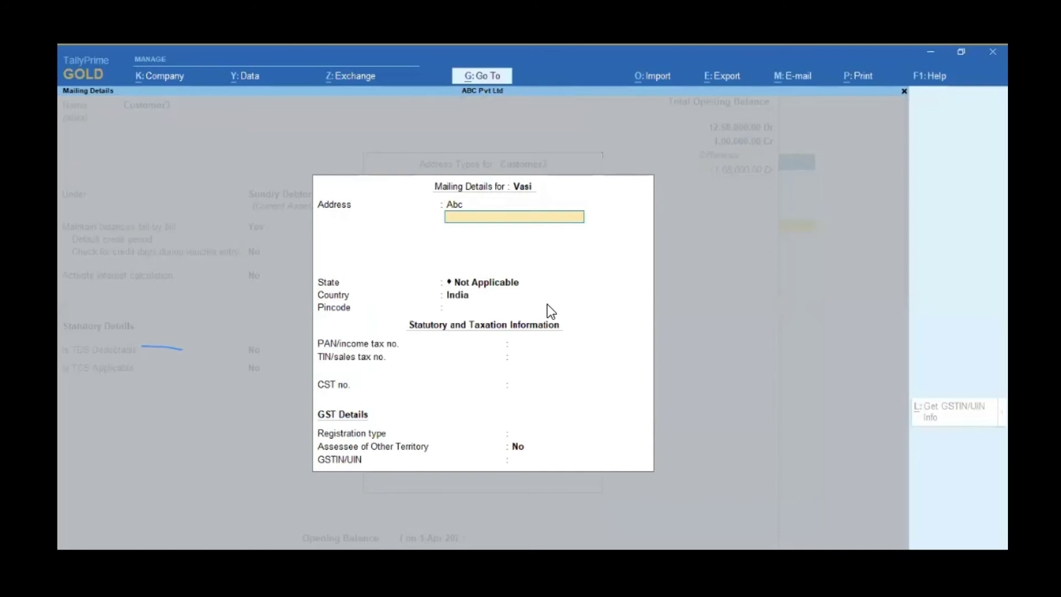
key(Return)
text(Ma)
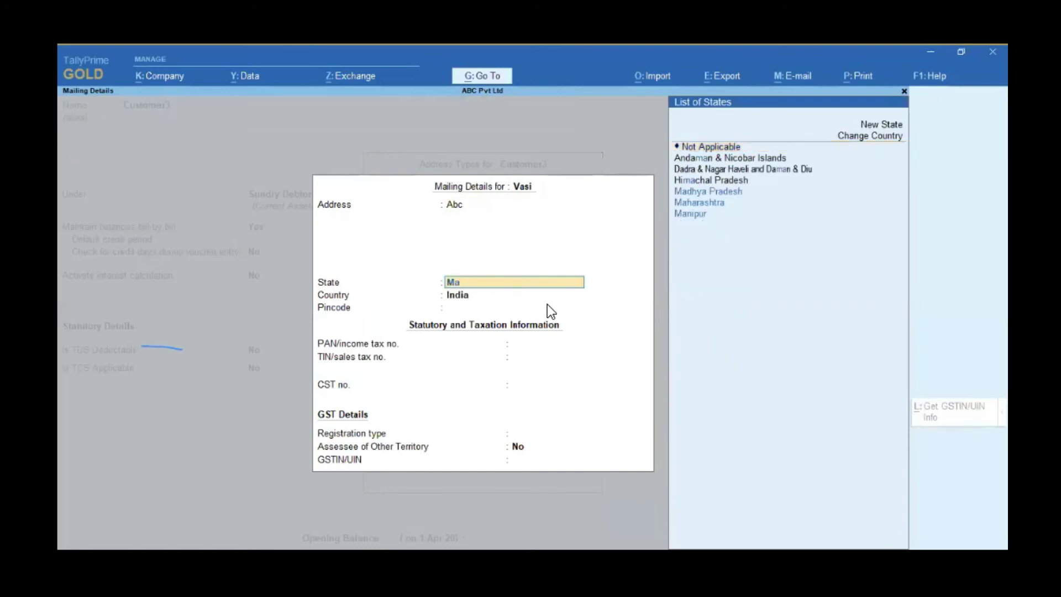
key(Down)
key(Down)
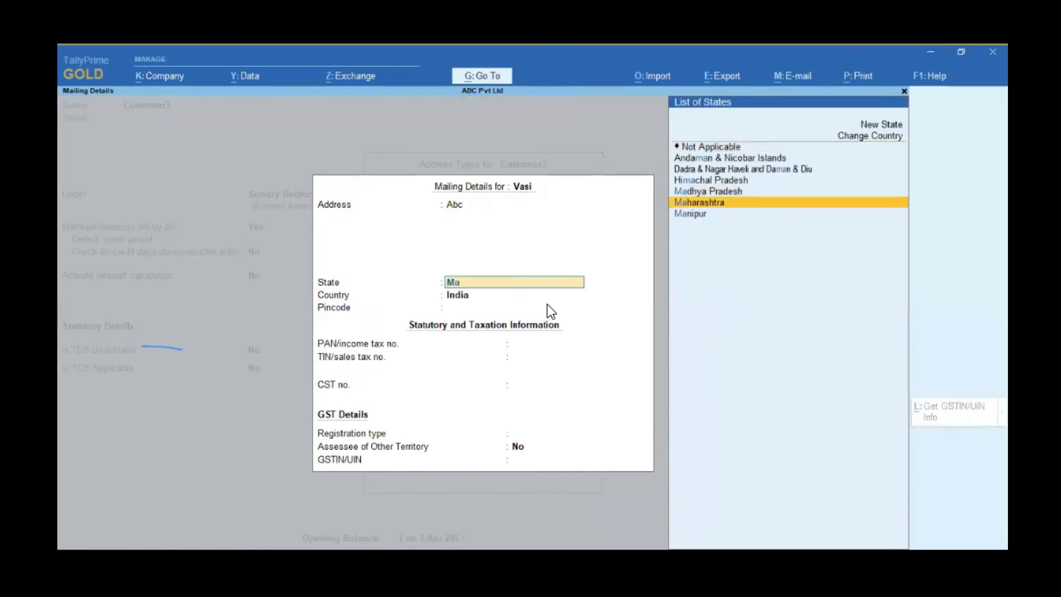
key(Return)
key(Return)
key(Return)
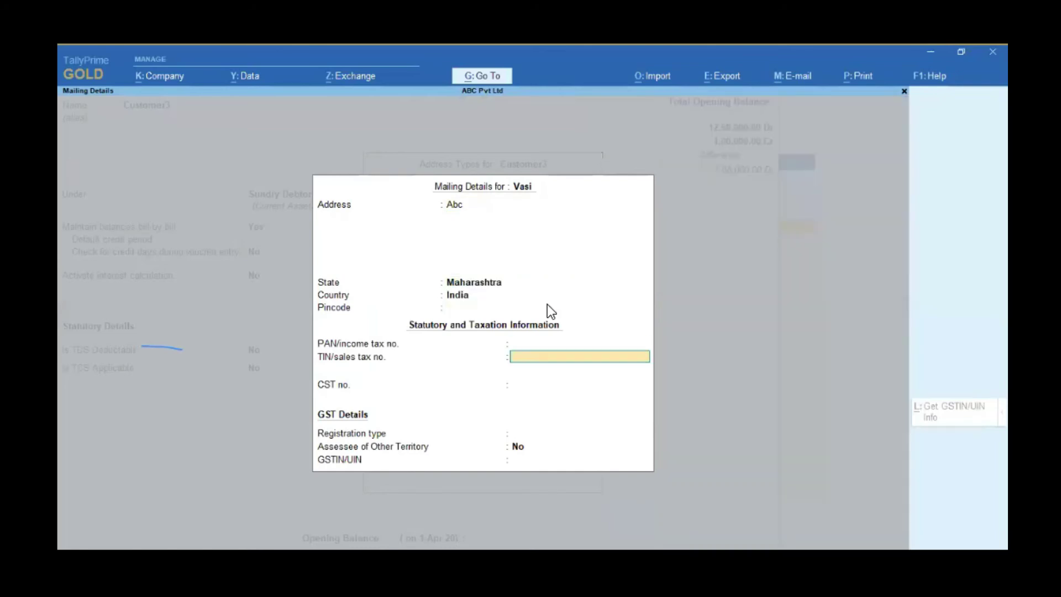
key(Return)
key(Return)
key(Return)
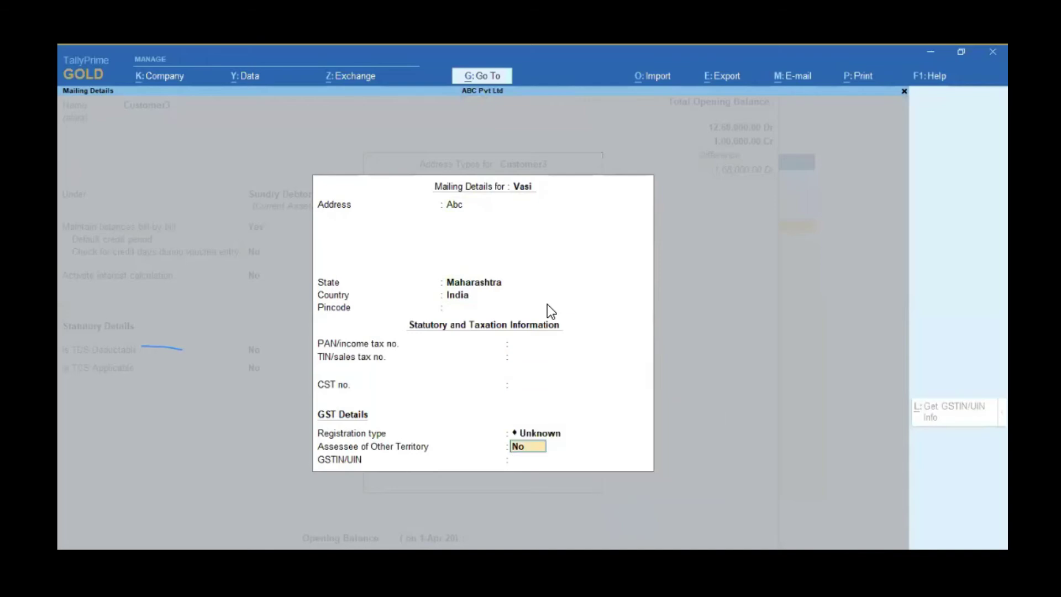
key(Return)
key(Return)
key(Return)
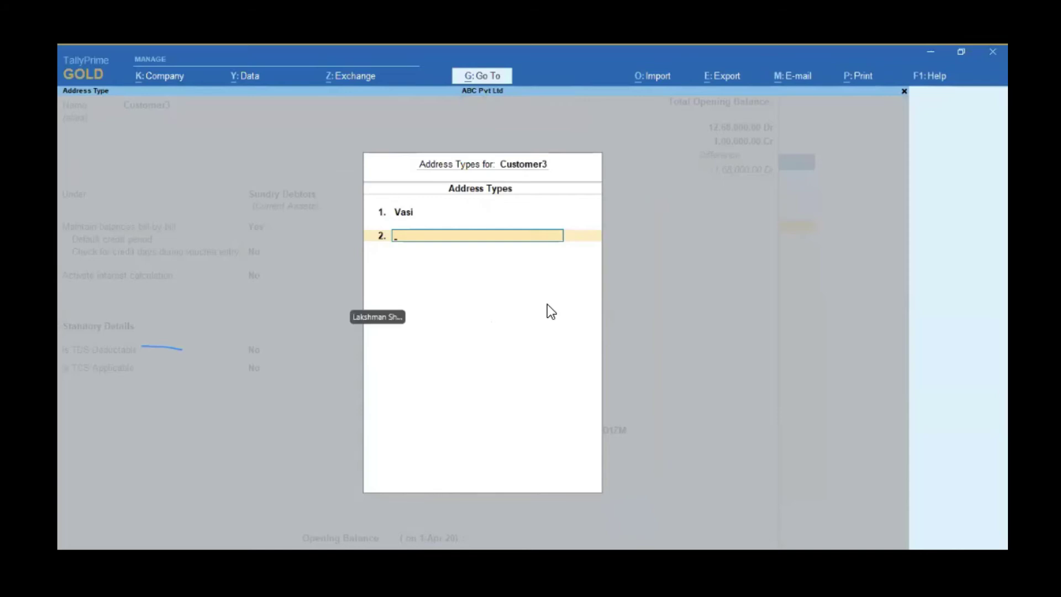
Step: Add a Thana address type with address Mr. Abc, state Not Applicable and country India
text(Tha)
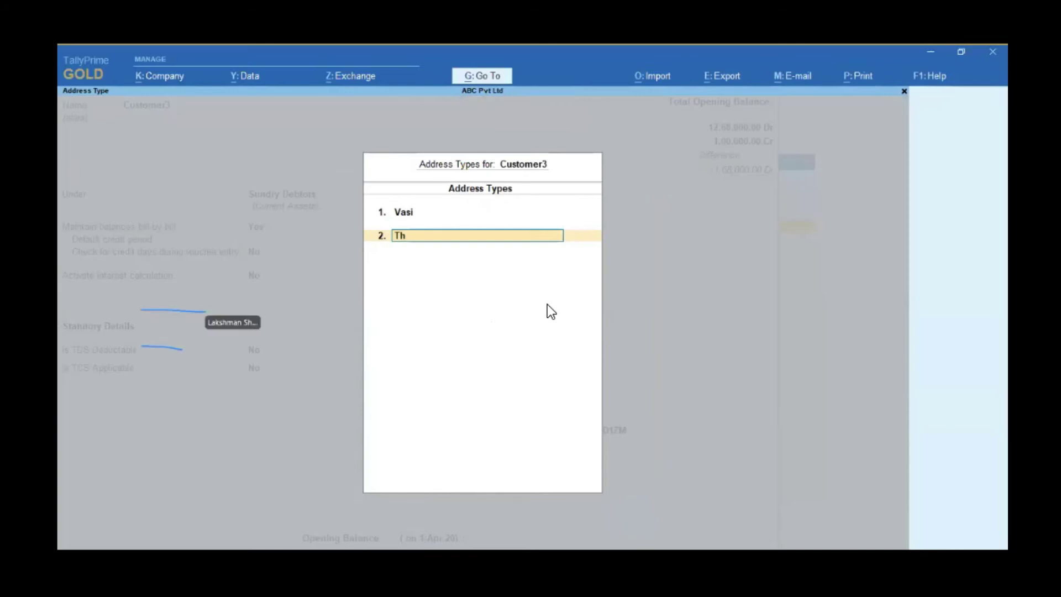
text(ana)
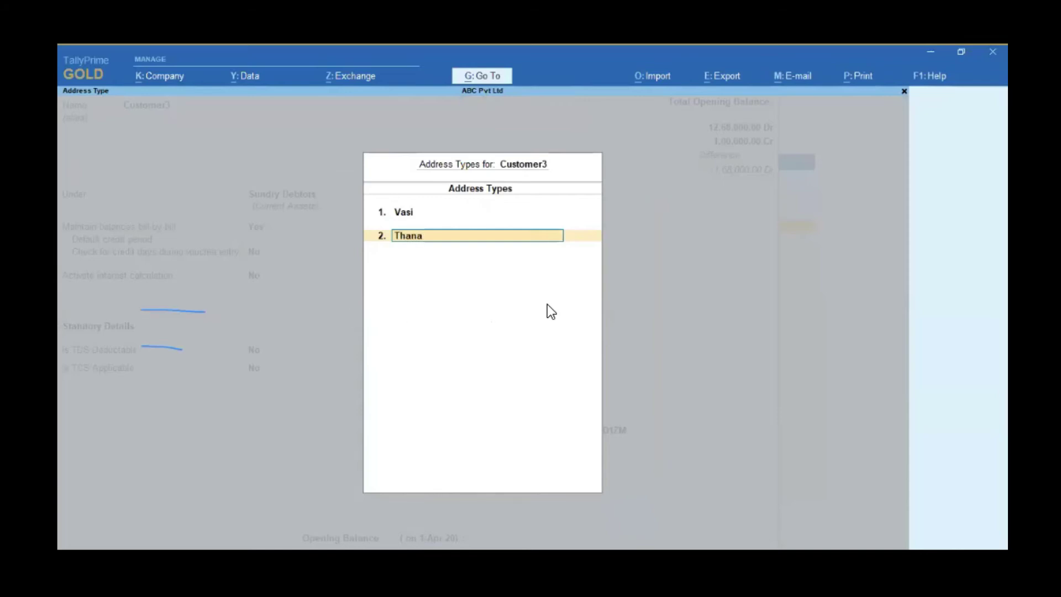
key(Return)
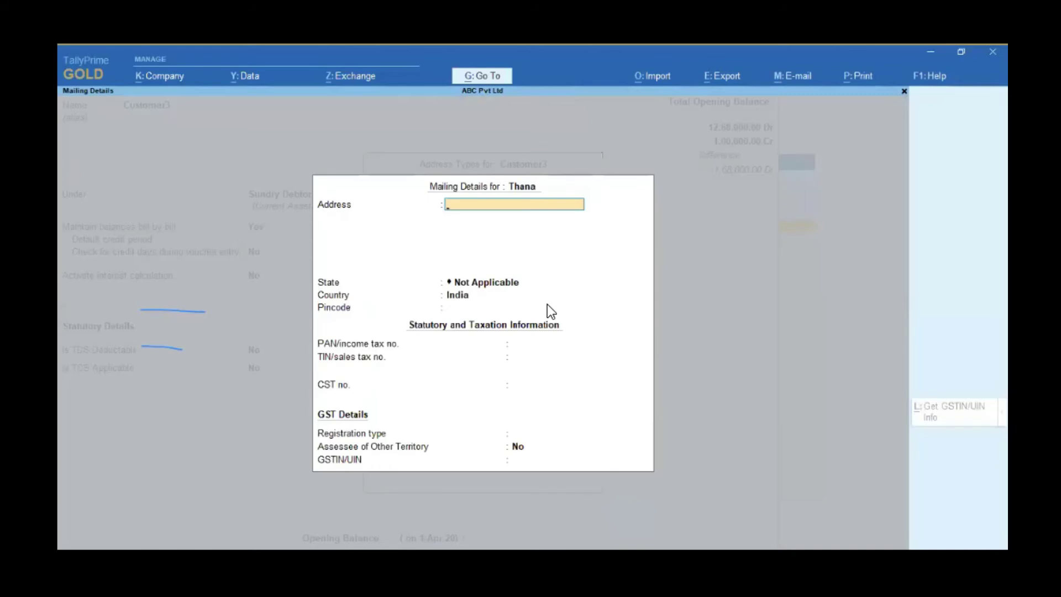
text(Mr. Abc)
key(Return)
key(Return)
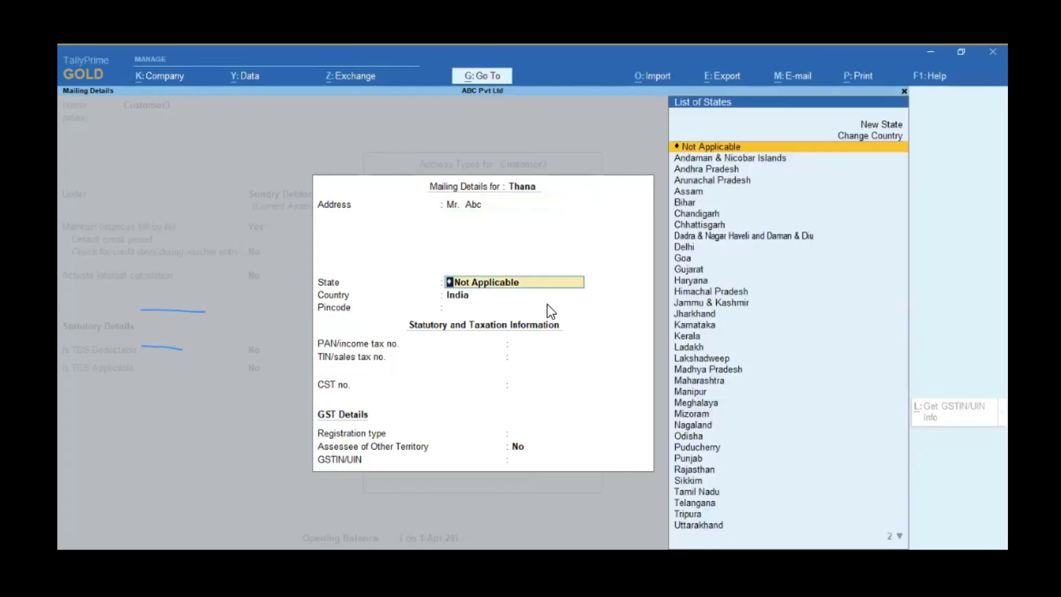
key(Return)
key(Return)
key(Return)
key(Return)
key(Return)
key(Return)
key(Return)
key(Return)
key(Return)
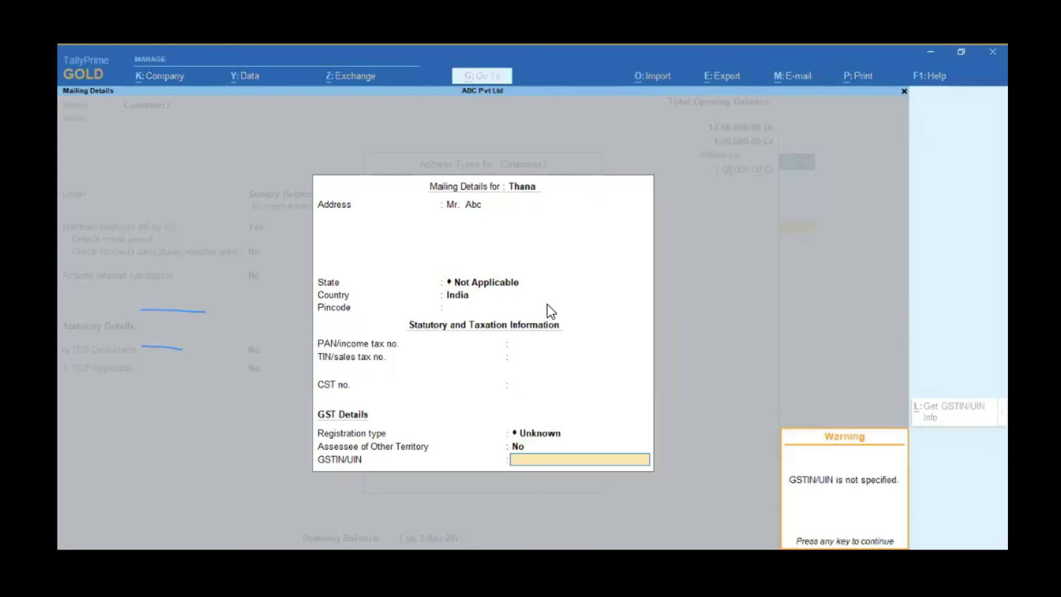
key(Return)
key(Return)
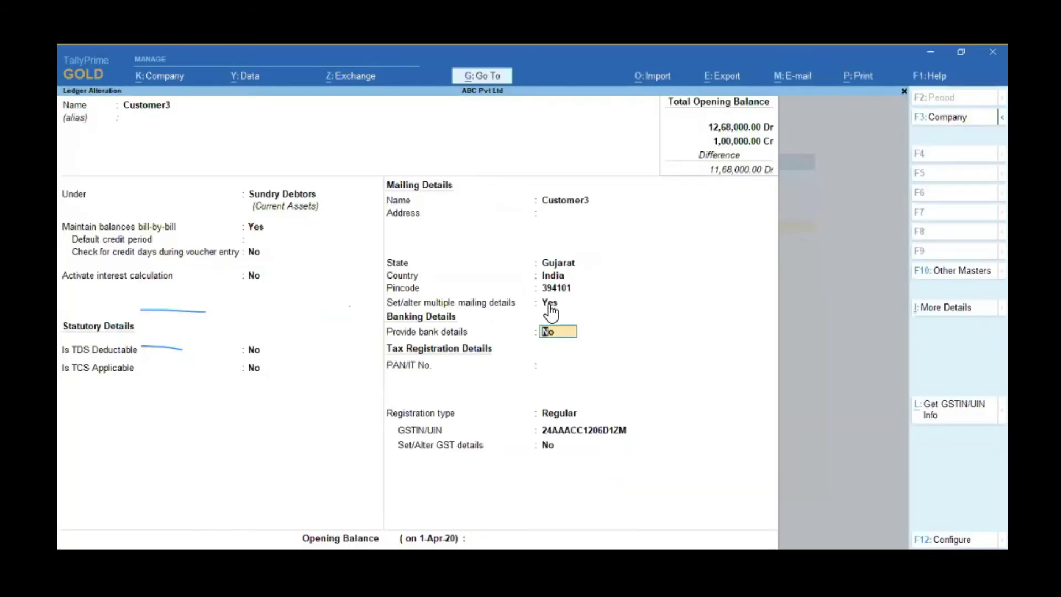
Step: Save the altered Customer3 ledger and return to the Gateway of Tally
key(Return)
key(Return)
key(Return)
key(Return)
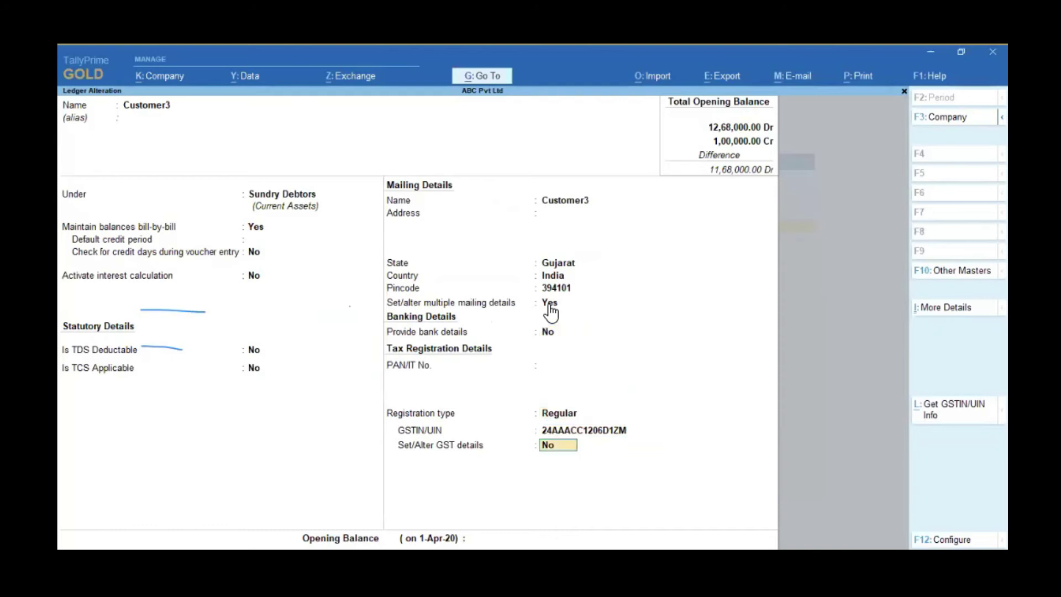
key(Return)
key(Return)
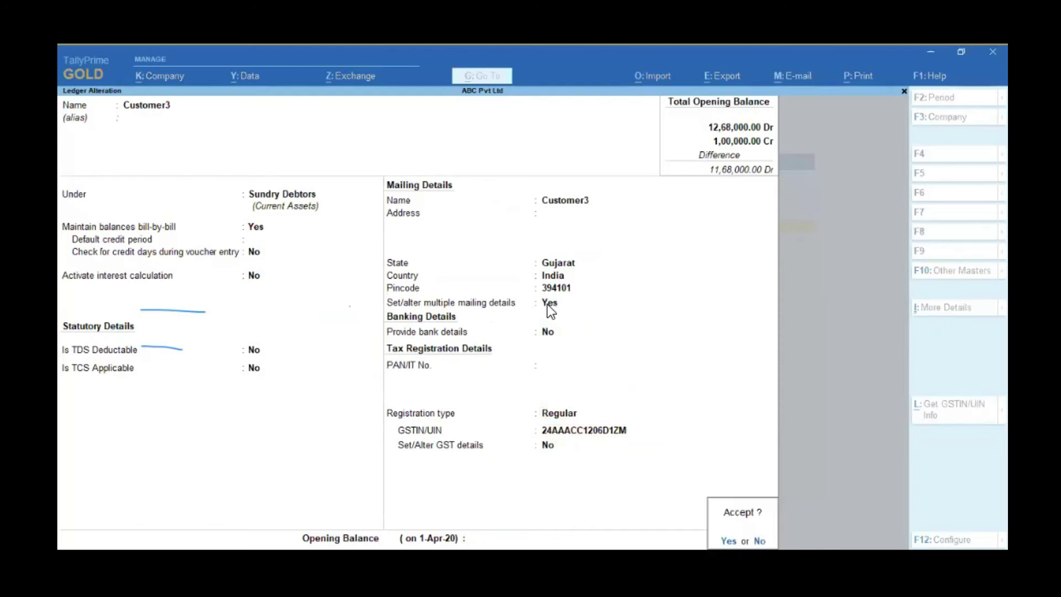
key(Return)
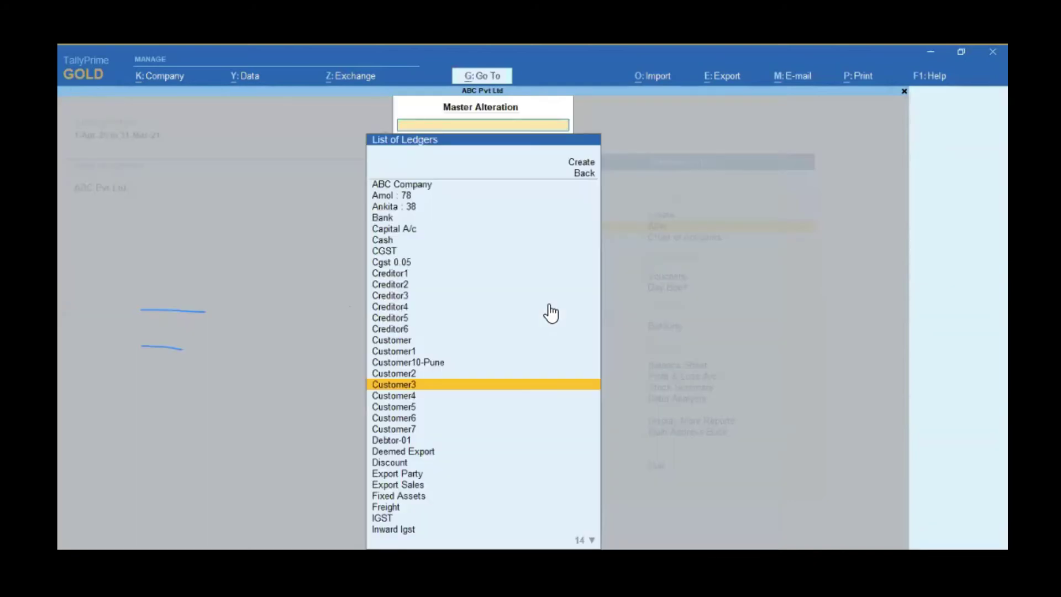
key(Escape)
key(Escape)
key(Escape)
key(Escape)
key(Escape)
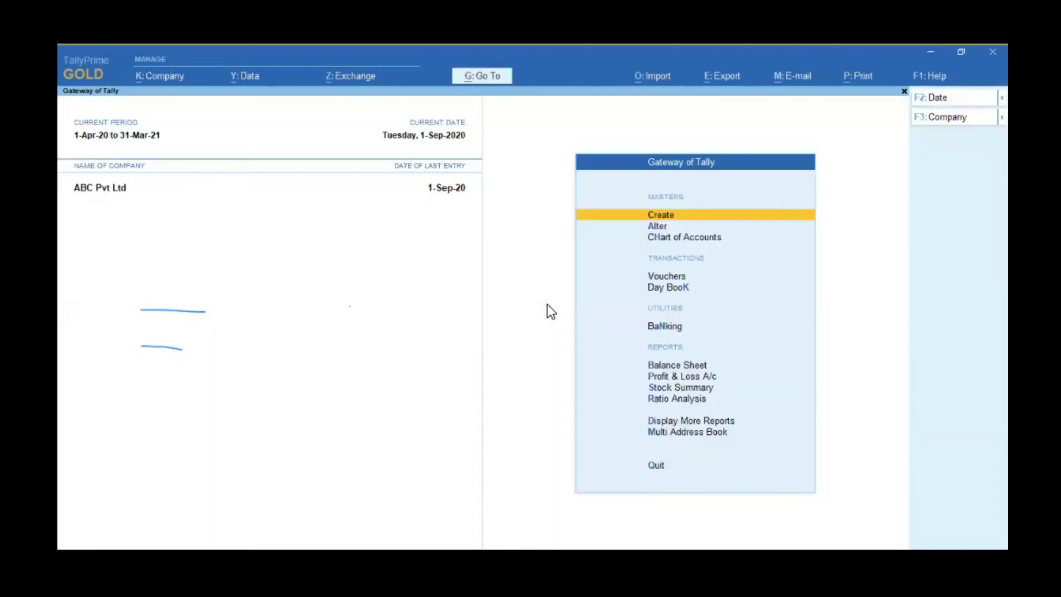
key(Down)
key(Down)
key(Down)
key(Down)
key(Down)
key(Down)
key(Down)
key(Down)
key(Down)
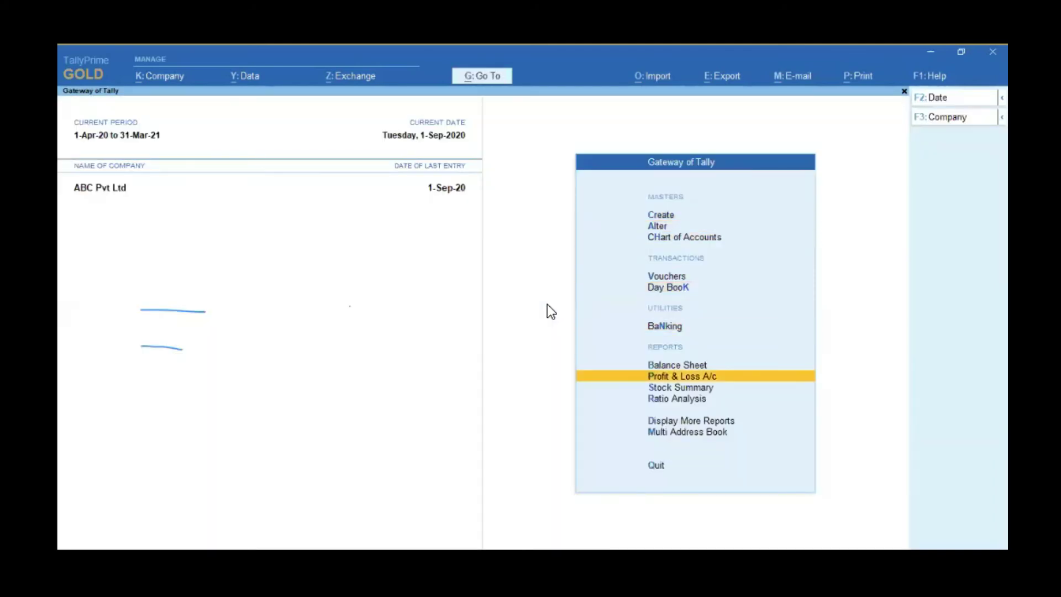
key(Down)
key(Down)
key(Return)
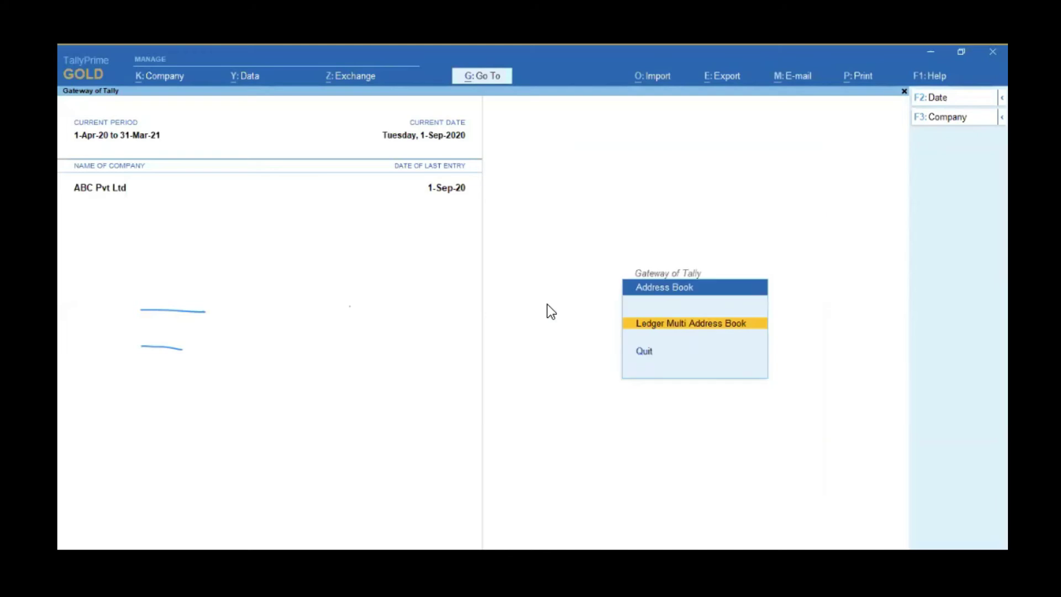
key(Return)
key(Down)
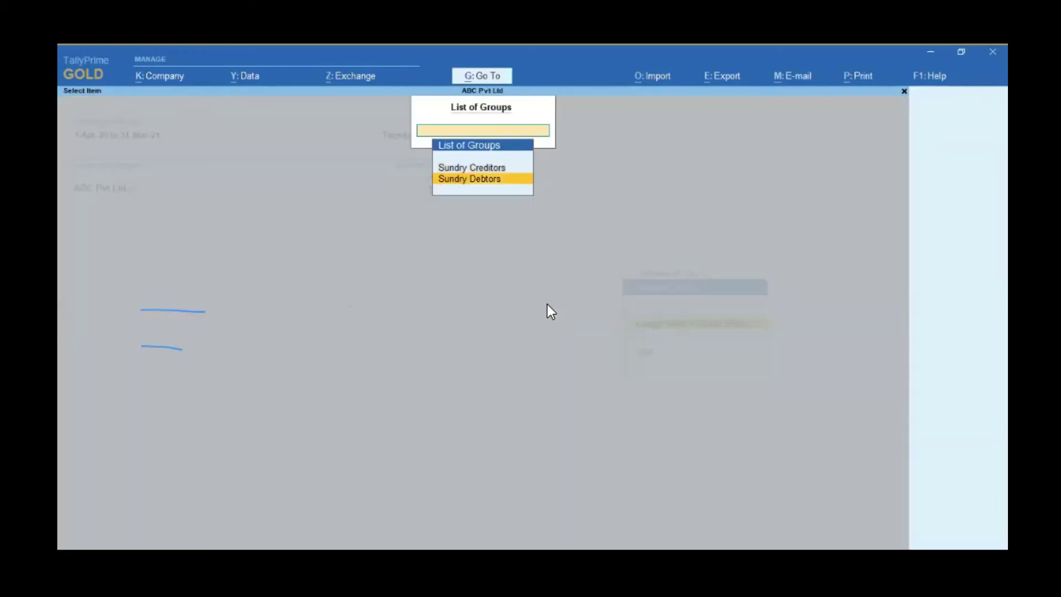
key(Return)
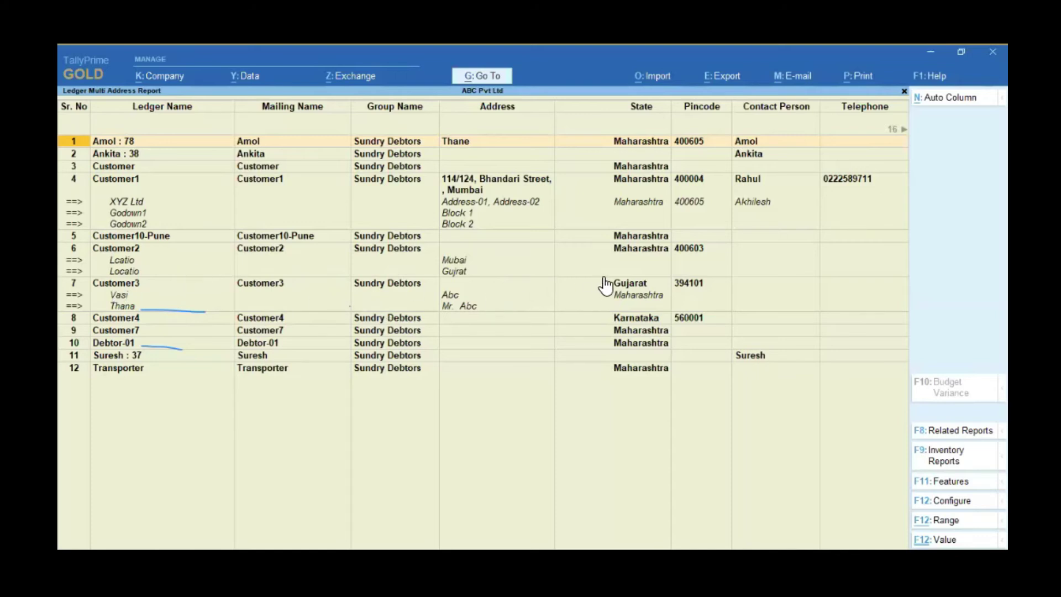
key(Escape)
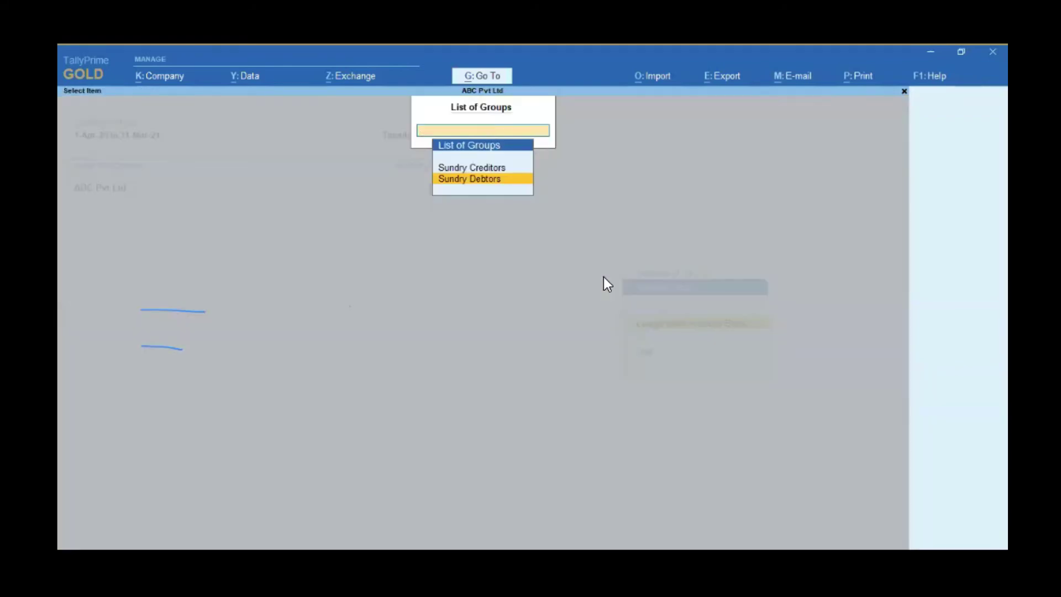
key(Escape)
key(Escape)
key(Escape)
key(Escape)
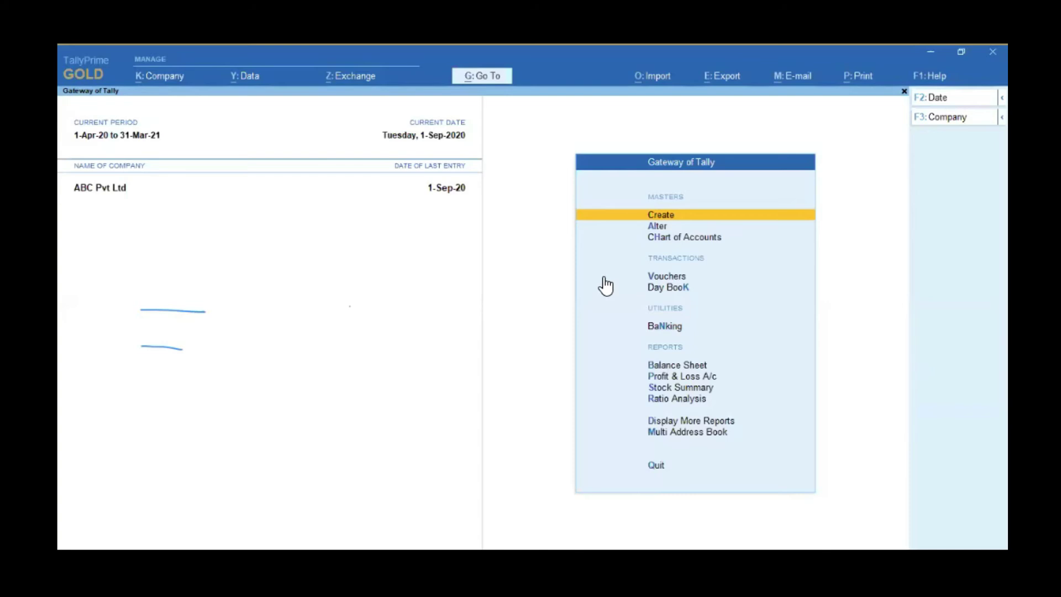